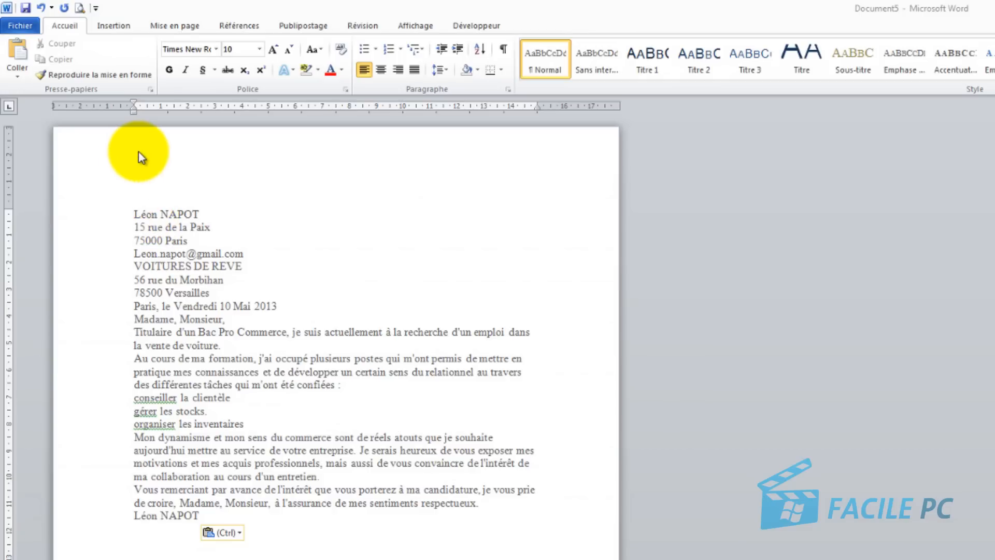
- Try the Étroites and Modéré margin presets on the letter
{"action": "left_click", "coordinate": [181, 27]}
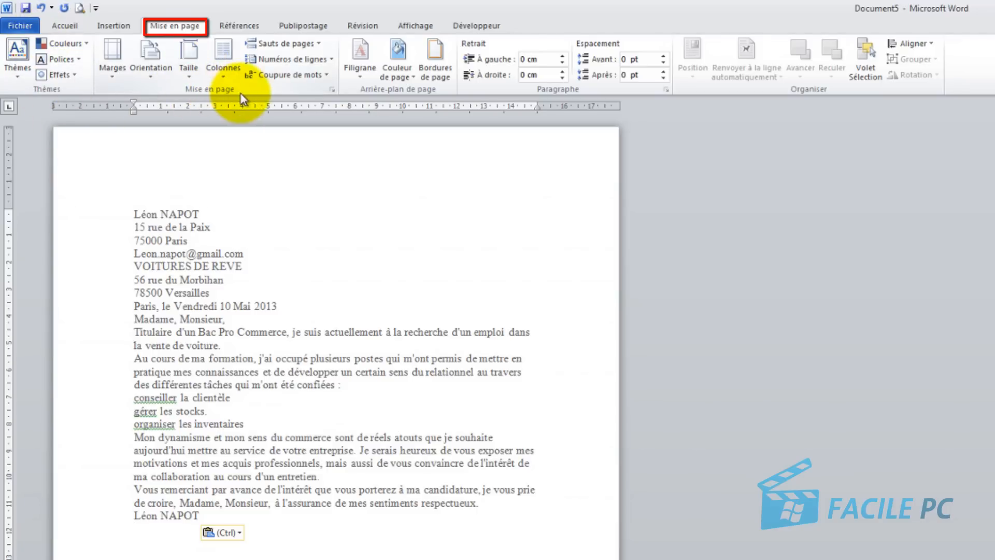
{"action": "left_click", "coordinate": [114, 55]}
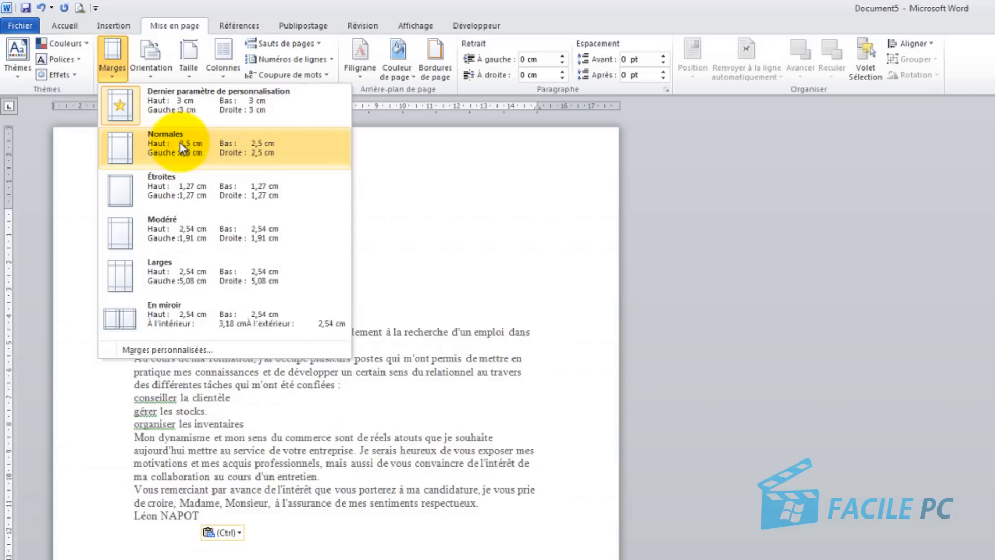
{"action": "left_click", "coordinate": [176, 182]}
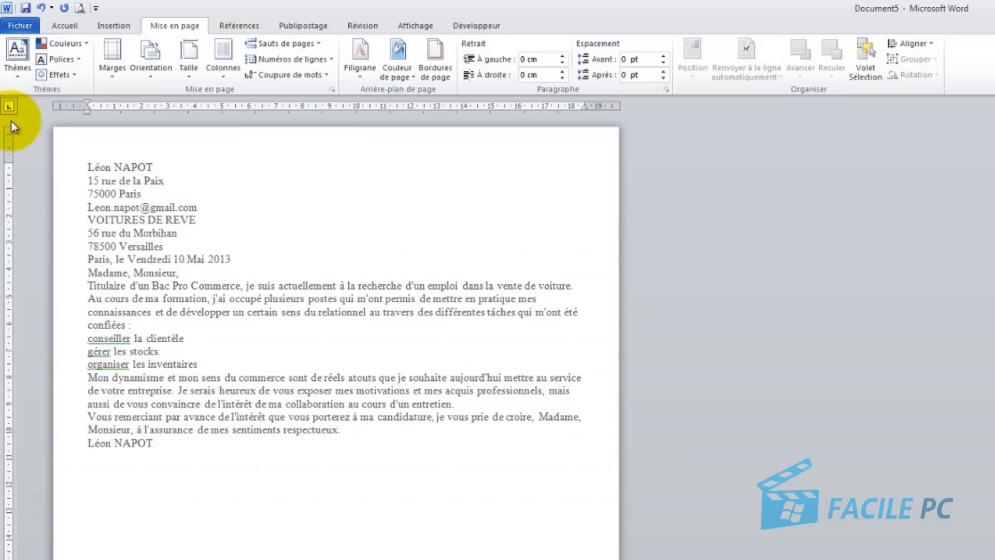
{"action": "left_click", "coordinate": [113, 52]}
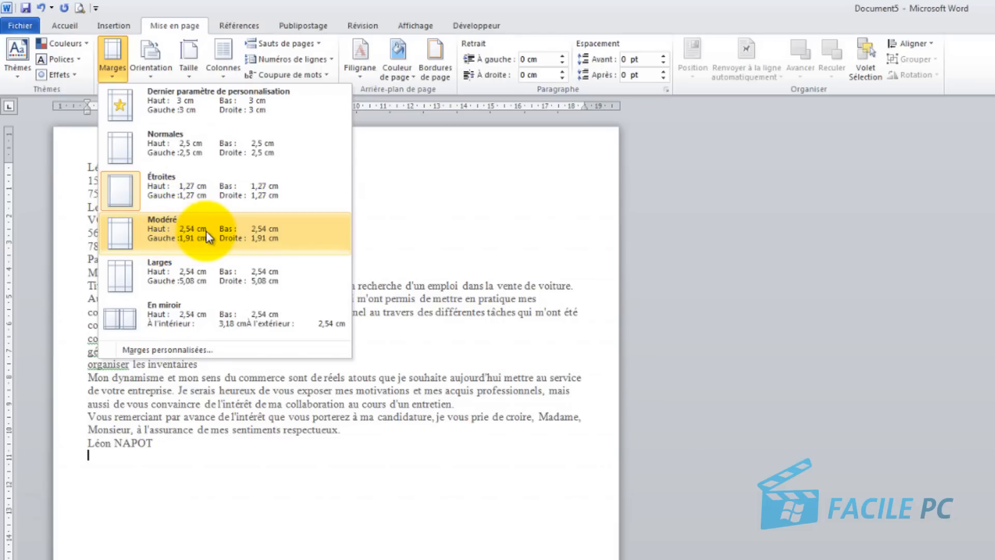
{"action": "left_click", "coordinate": [172, 236]}
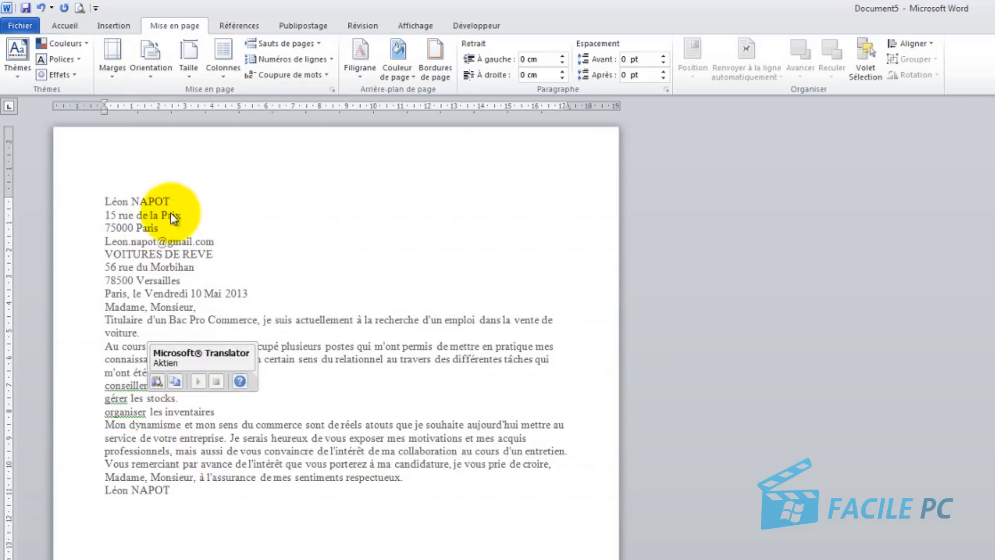
- Apply custom page margins to the whole document: 4 cm for top and bottom, 2 cm for left and right
{"action": "left_click", "coordinate": [112, 56]}
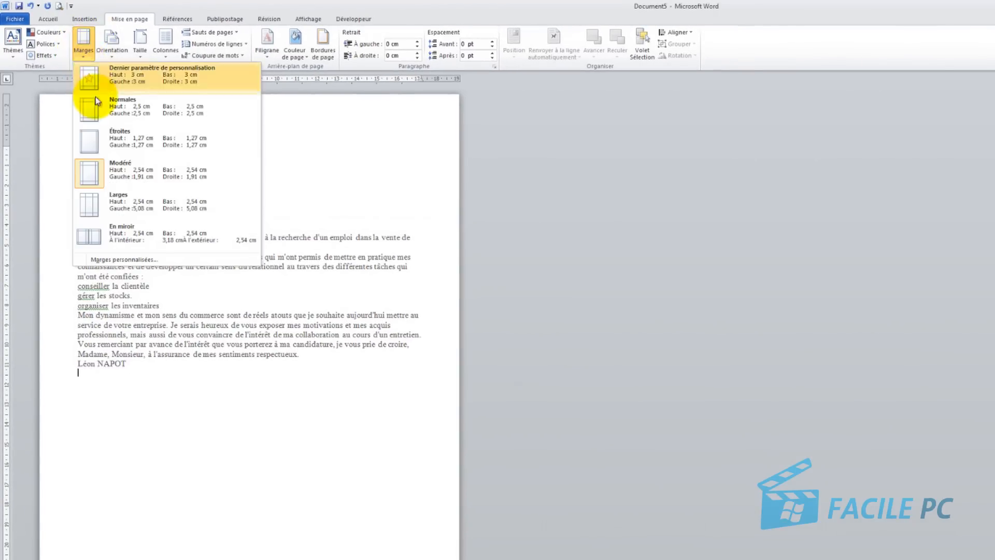
{"action": "left_click", "coordinate": [128, 259]}
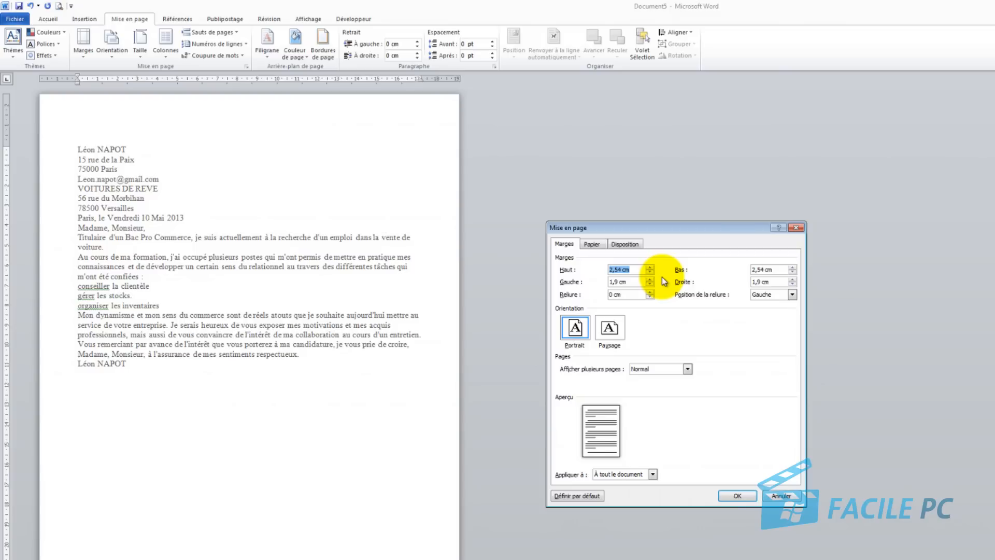
{"action": "type", "text": "4"}
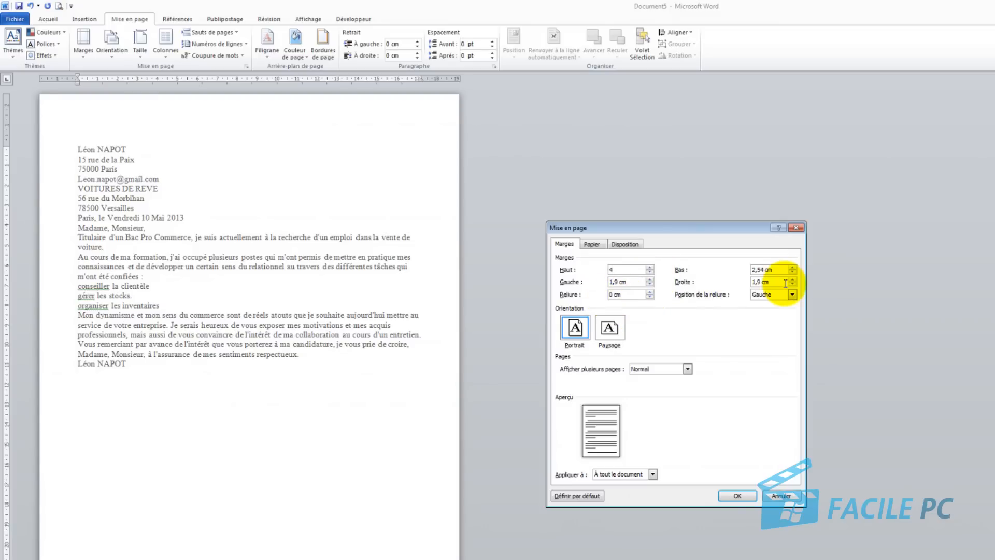
{"action": "key", "text": "Tab"}
{"action": "type", "text": "4"}
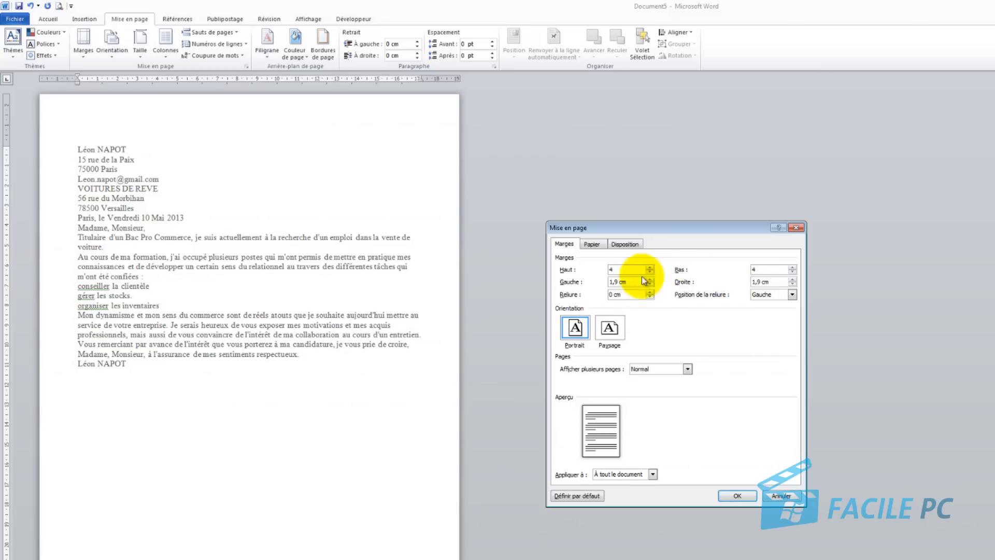
{"action": "left_click_drag", "start_coordinate": [632, 283], "coordinate": [607, 282]}
{"action": "type", "text": "2"}
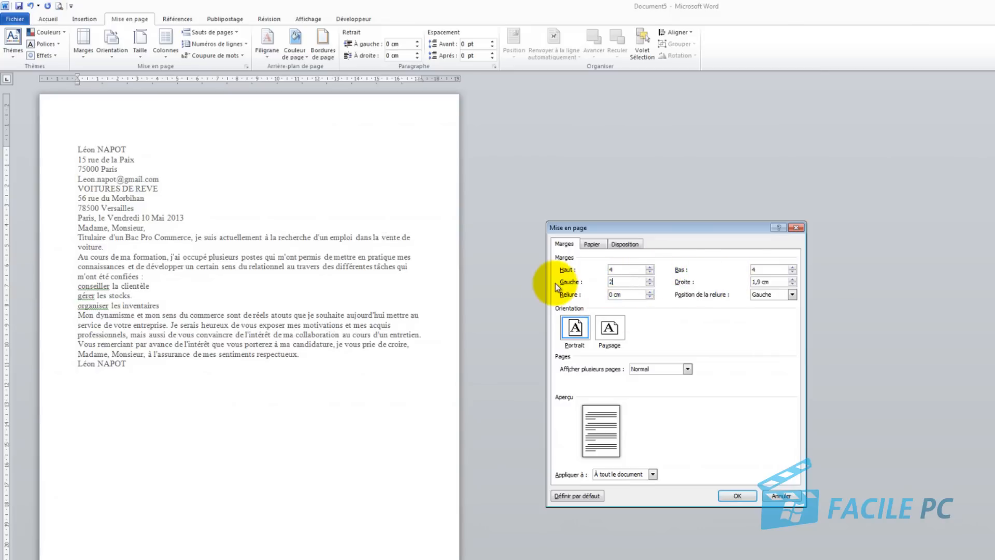
{"action": "left_click_drag", "start_coordinate": [751, 282], "coordinate": [772, 282]}
{"action": "type", "text": "2"}
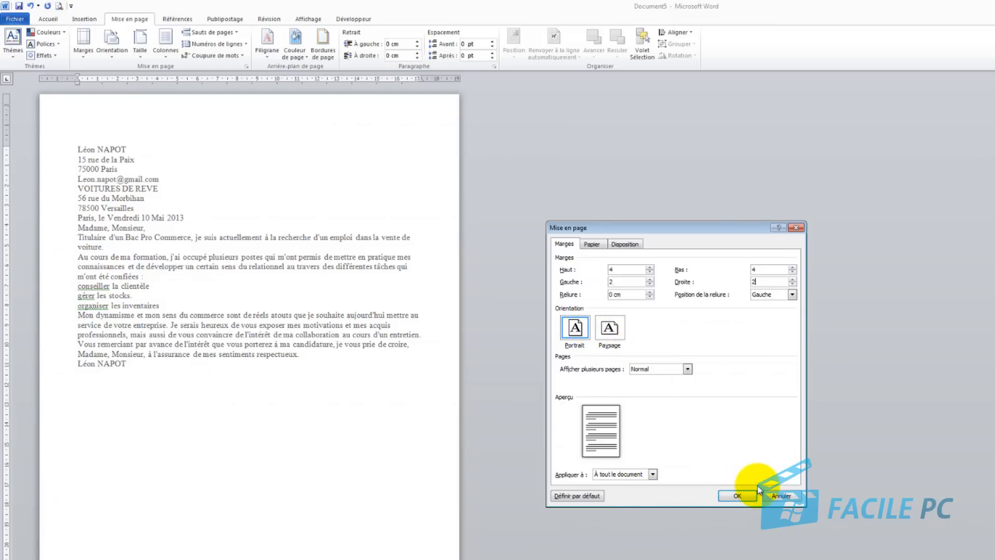
{"action": "left_click", "coordinate": [738, 499]}
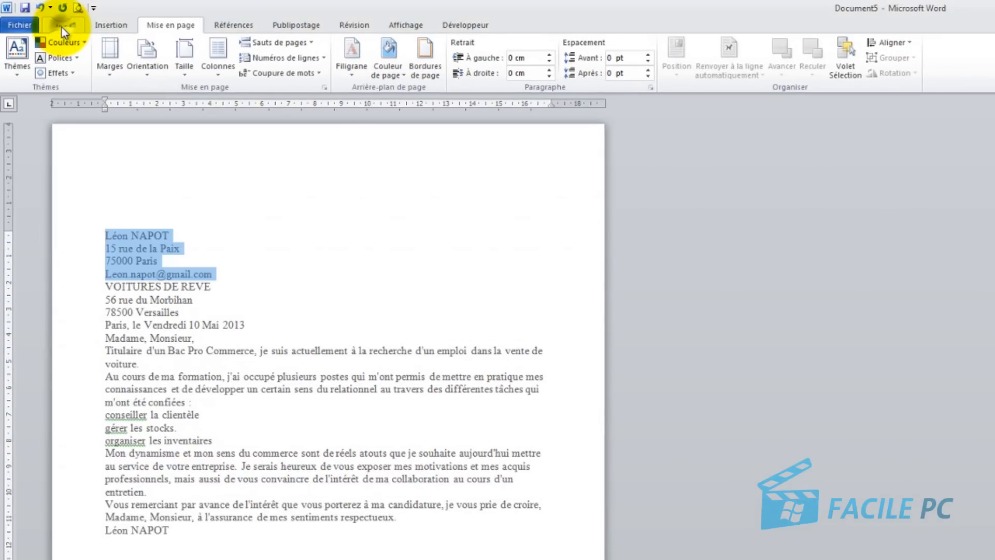
- Select the four-line sender block at the start of the letter and align it left
{"action": "left_click", "coordinate": [62, 26]}
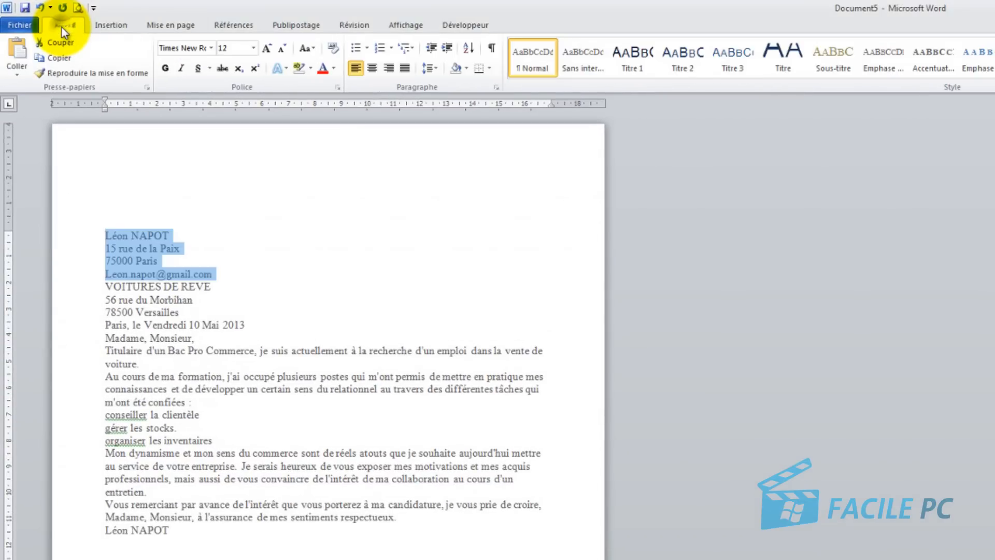
{"action": "left_click", "coordinate": [296, 284]}
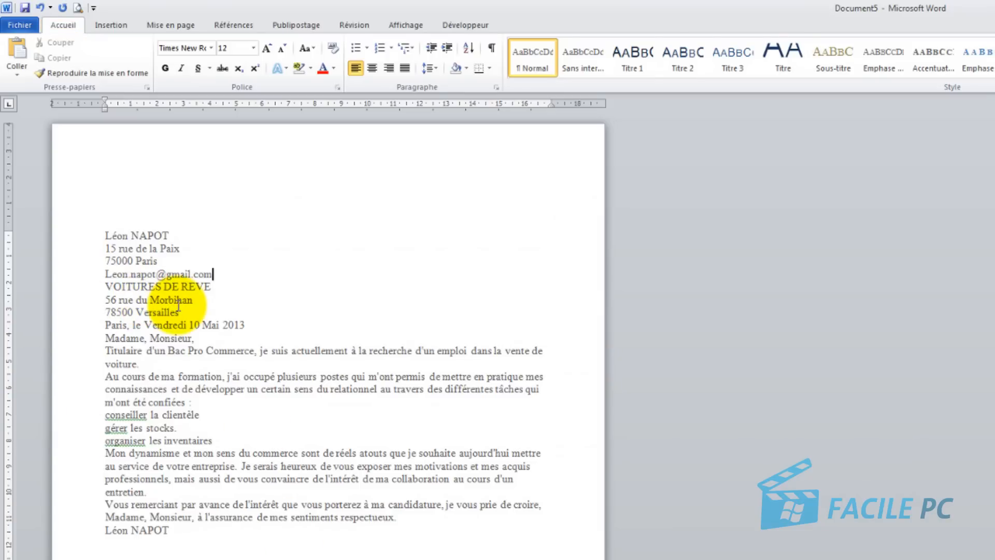
{"action": "mouse_move", "coordinate": [166, 313]}
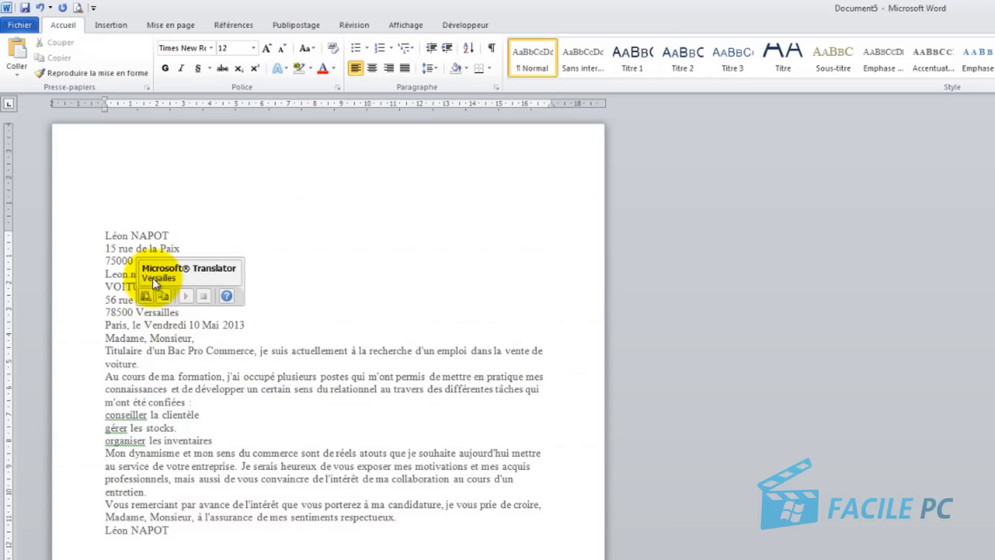
{"action": "mouse_move", "coordinate": [107, 236]}
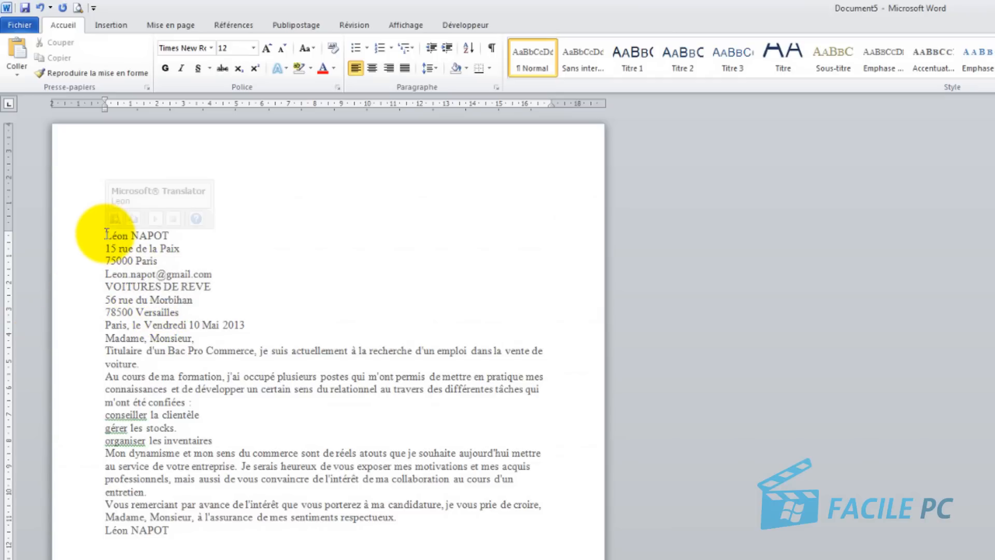
{"action": "left_click", "coordinate": [106, 235]}
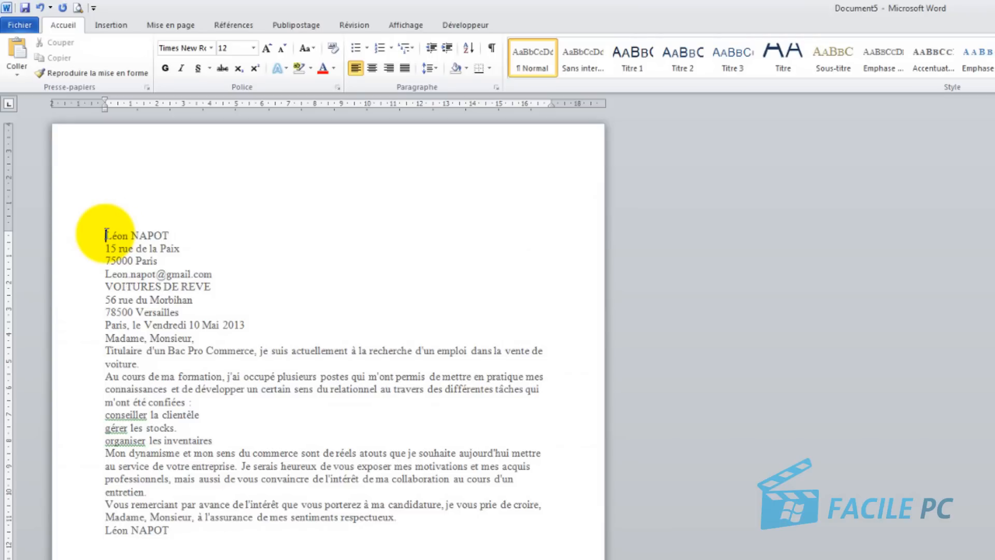
{"action": "left_click_drag", "start_coordinate": [106, 234], "coordinate": [236, 274]}
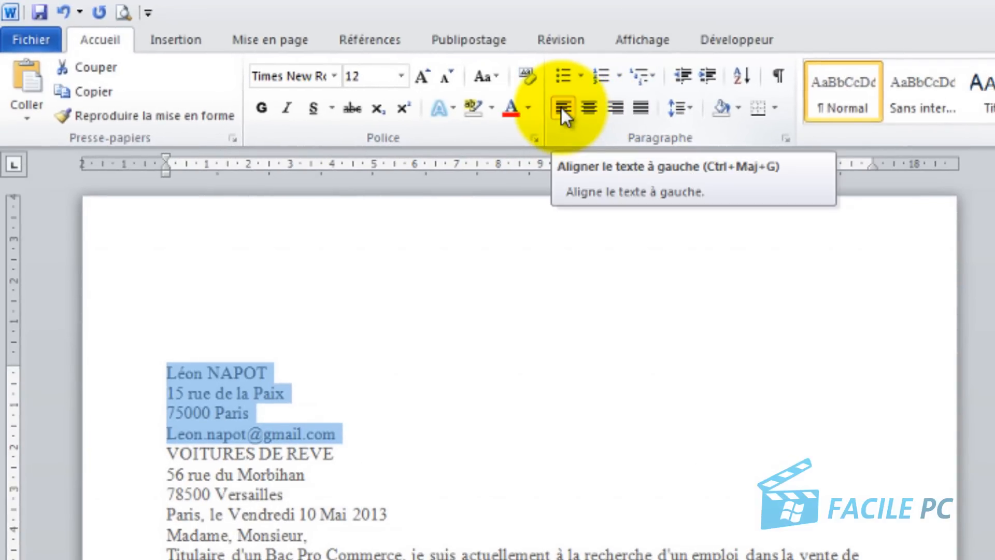
{"action": "left_click", "coordinate": [561, 107]}
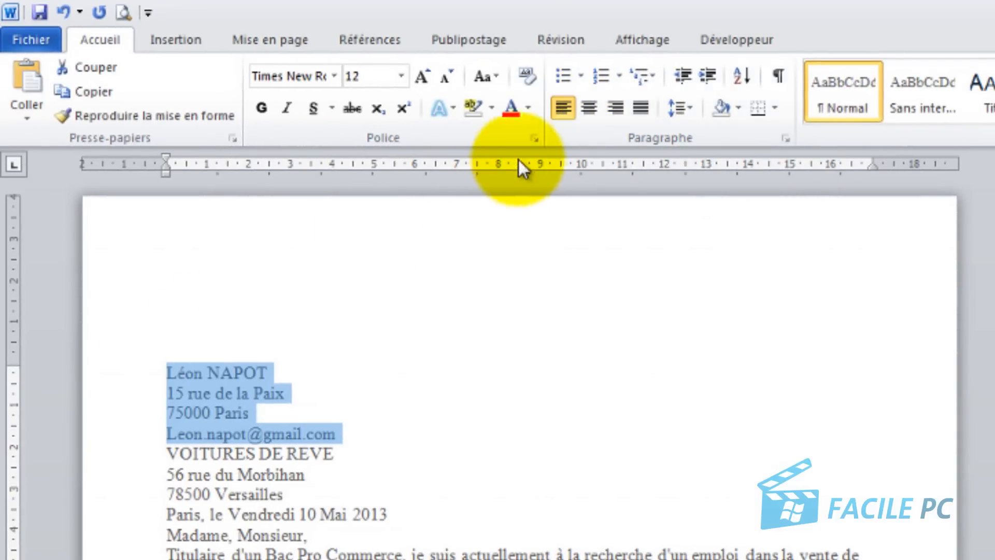
- Try centred and right alignment on the sender block and restore its left alignment
{"action": "left_click", "coordinate": [589, 108]}
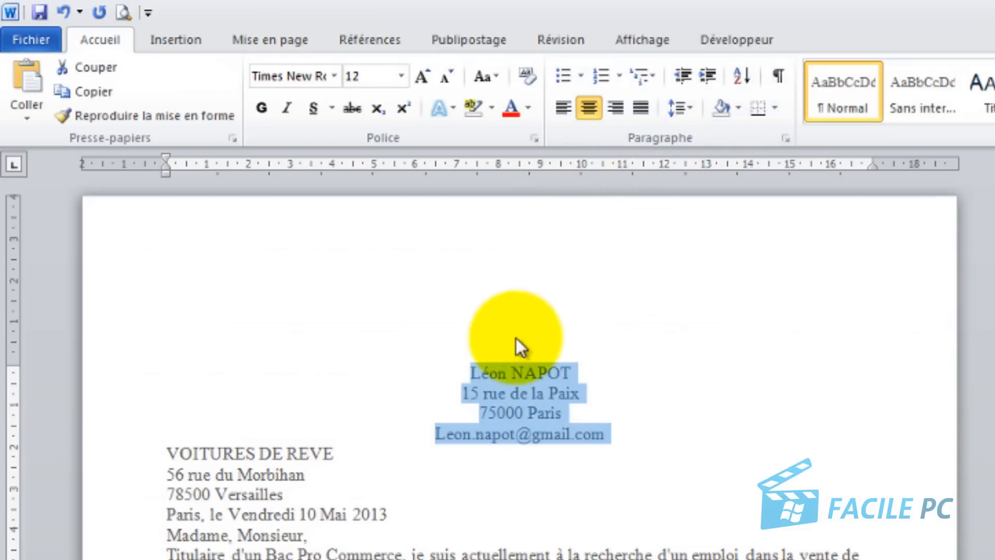
{"action": "left_click", "coordinate": [615, 109]}
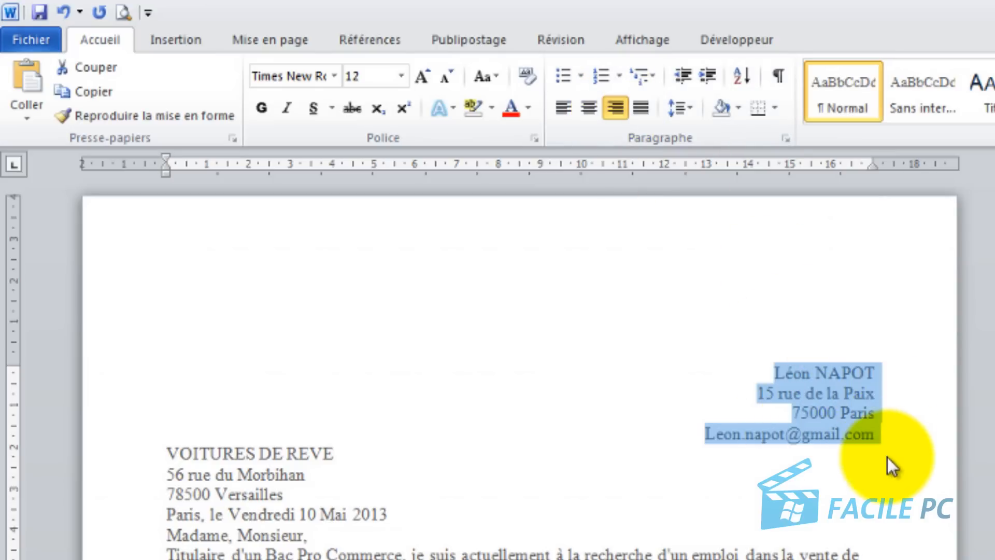
{"action": "mouse_move", "coordinate": [860, 367]}
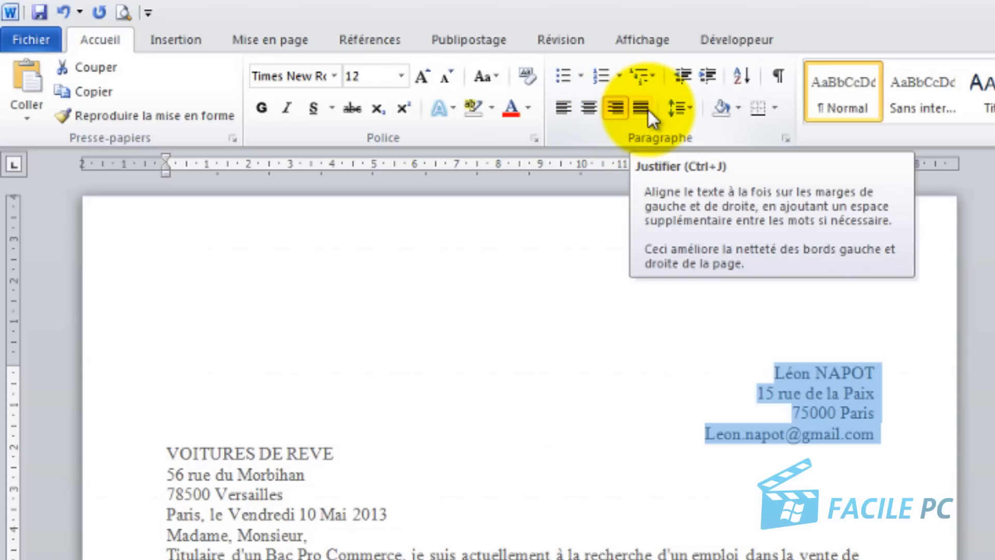
{"action": "left_click", "coordinate": [565, 113]}
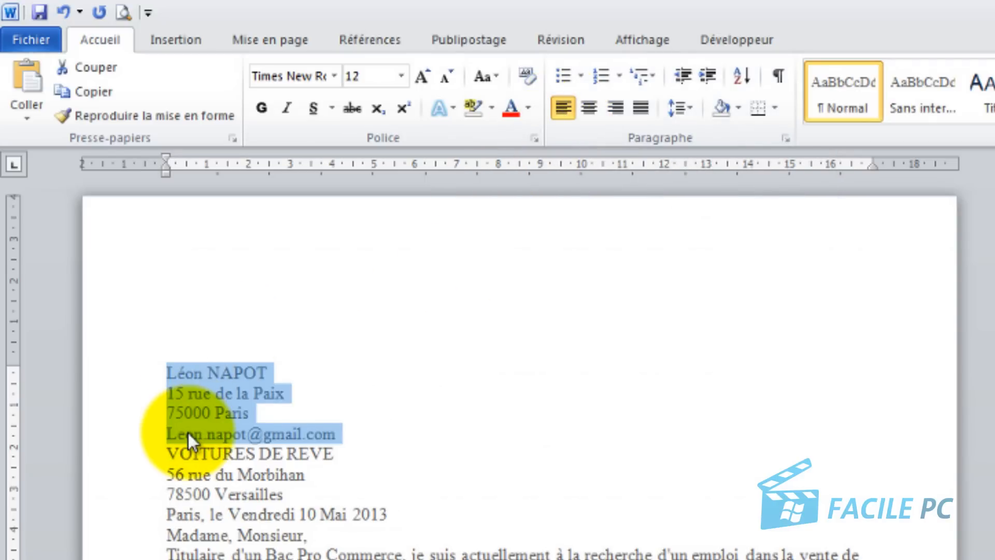
{"action": "mouse_move", "coordinate": [188, 433]}
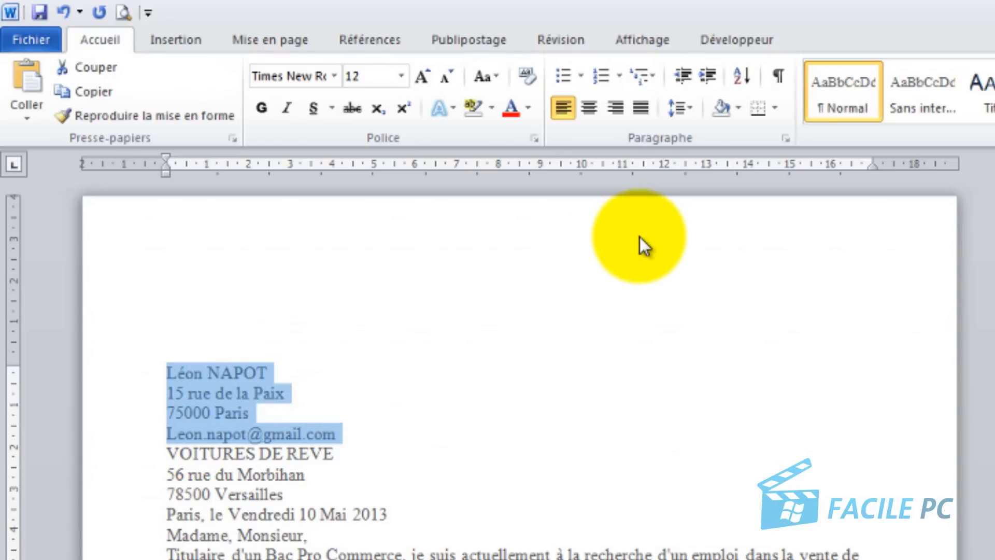
- Try increasing the sender block's left indent by five levels and reduce it back to the margin
{"action": "left_click", "coordinate": [708, 76]}
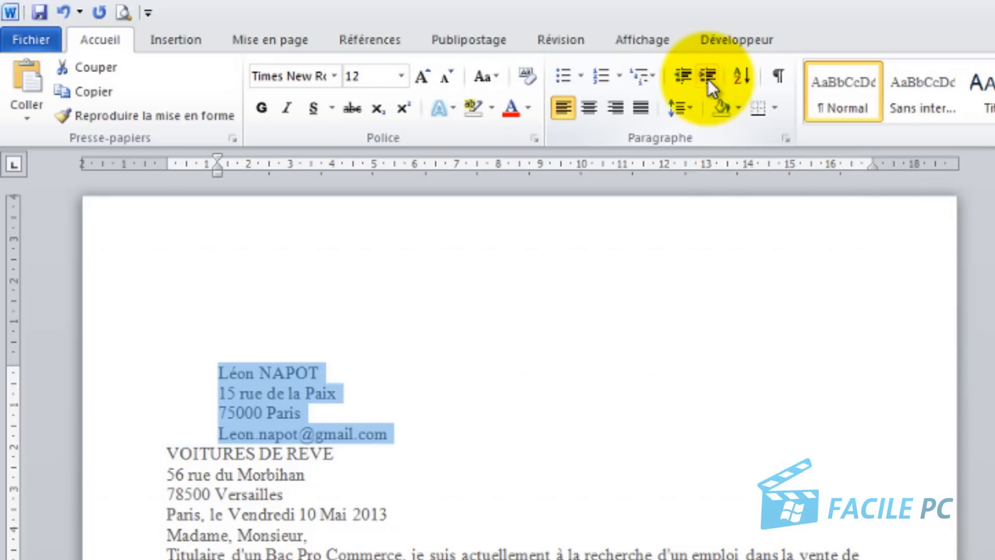
{"action": "left_click", "coordinate": [708, 76]}
{"action": "left_click", "coordinate": [708, 76]}
{"action": "left_click", "coordinate": [708, 76]}
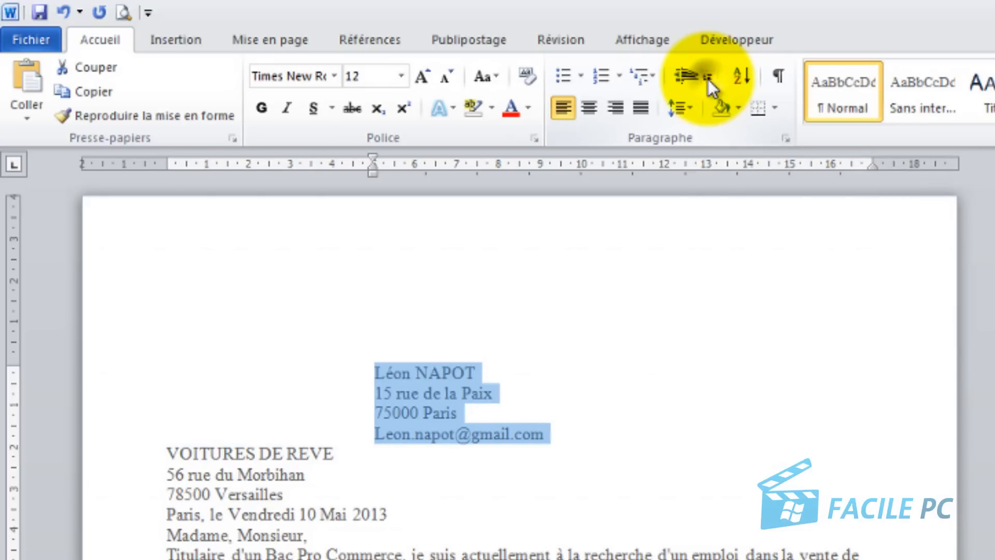
{"action": "left_click", "coordinate": [708, 77]}
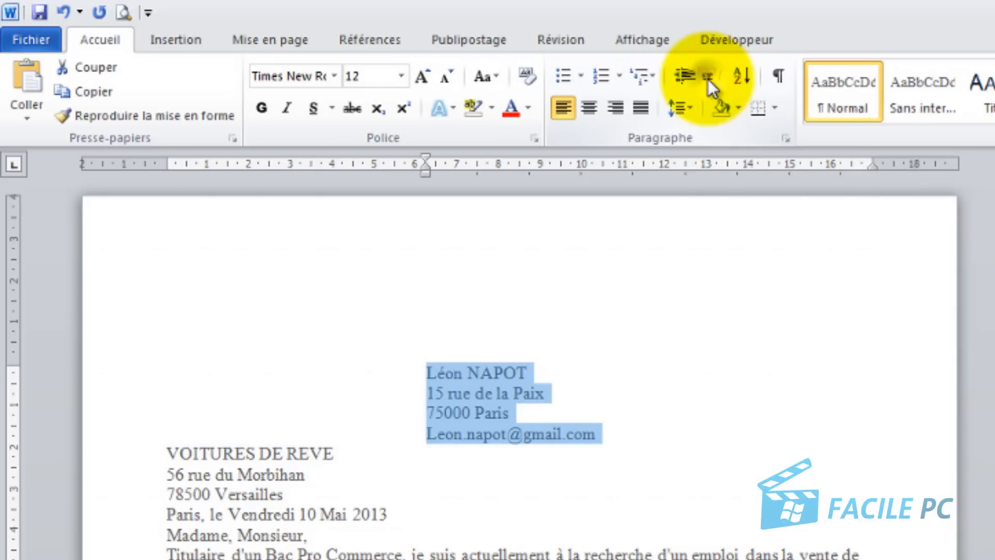
{"action": "left_click", "coordinate": [680, 79]}
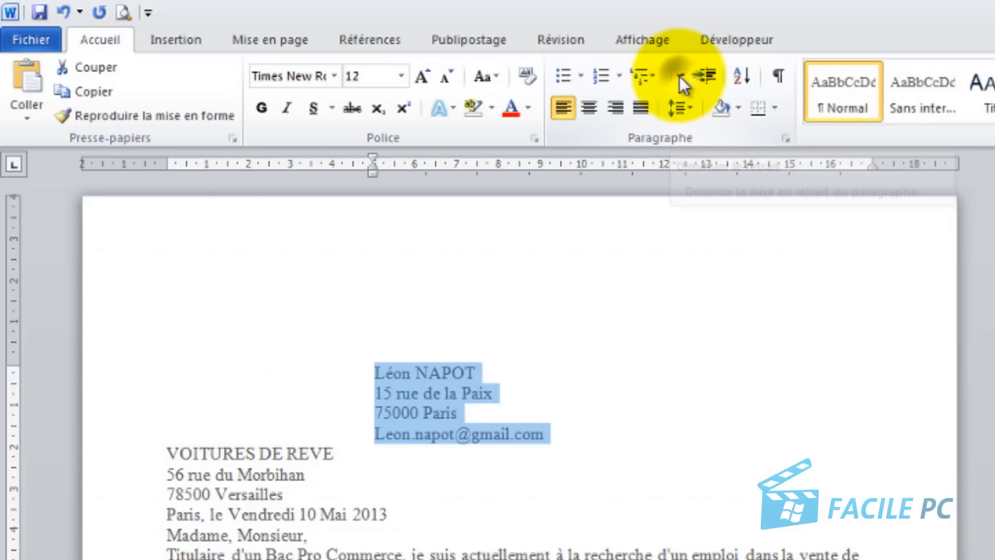
{"action": "left_click", "coordinate": [680, 79]}
{"action": "left_click", "coordinate": [679, 76]}
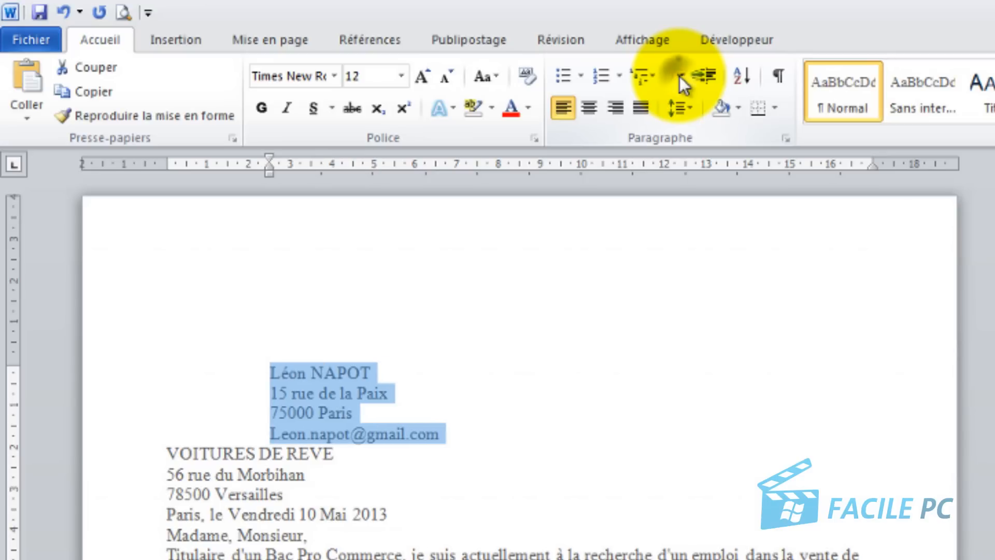
{"action": "left_click", "coordinate": [681, 78]}
{"action": "left_click", "coordinate": [680, 76]}
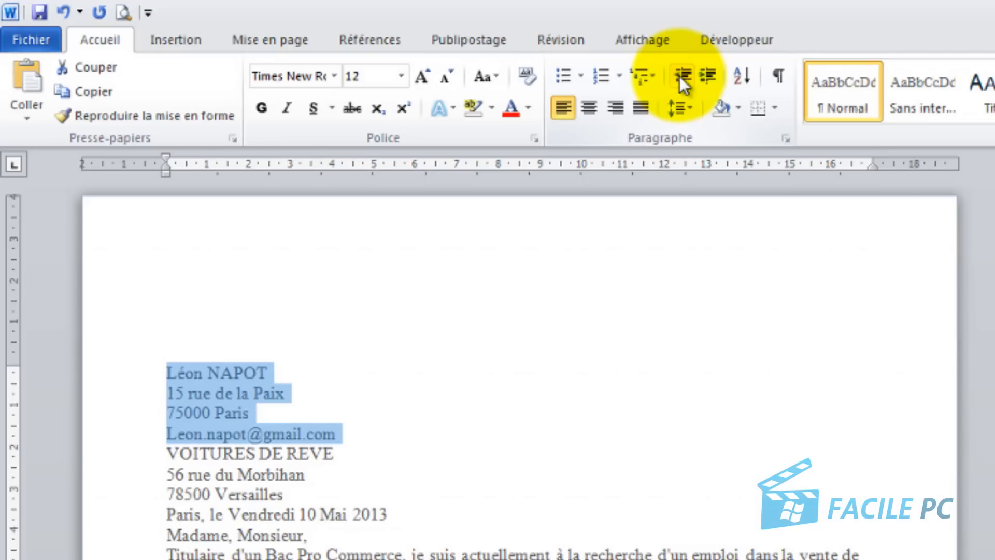
- Increase the sender block's left indent to about 8.75 cm, seven indent levels in from the margin
{"action": "left_click", "coordinate": [707, 76]}
{"action": "left_click", "coordinate": [707, 76]}
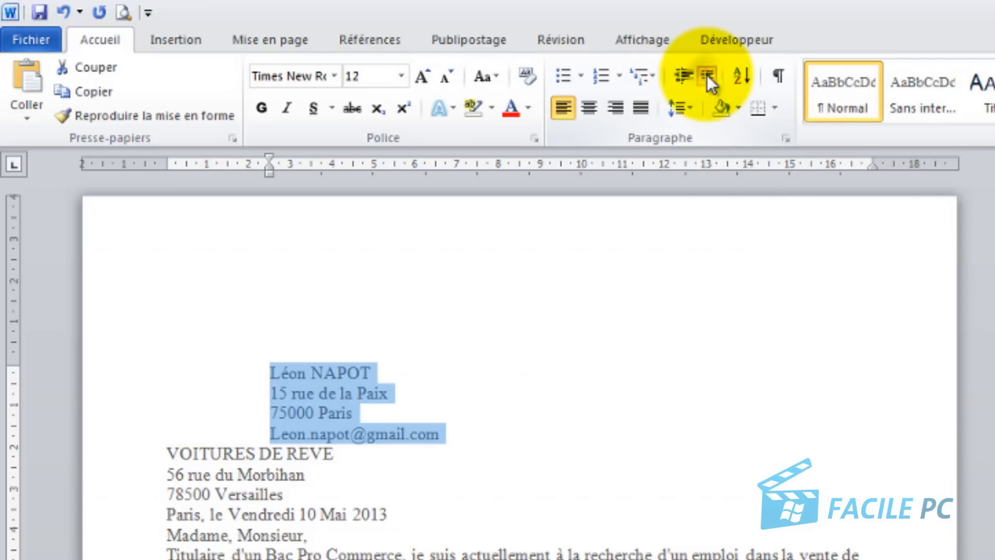
{"action": "left_click", "coordinate": [707, 76]}
{"action": "left_click", "coordinate": [707, 76]}
{"action": "left_click", "coordinate": [707, 76]}
{"action": "left_click", "coordinate": [707, 76]}
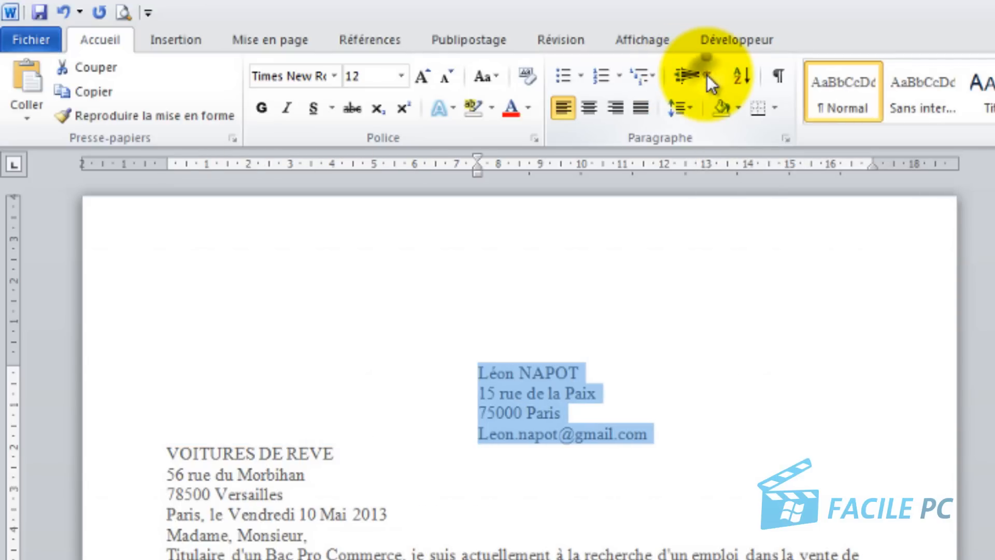
{"action": "left_click", "coordinate": [707, 76]}
{"action": "left_click", "coordinate": [707, 75]}
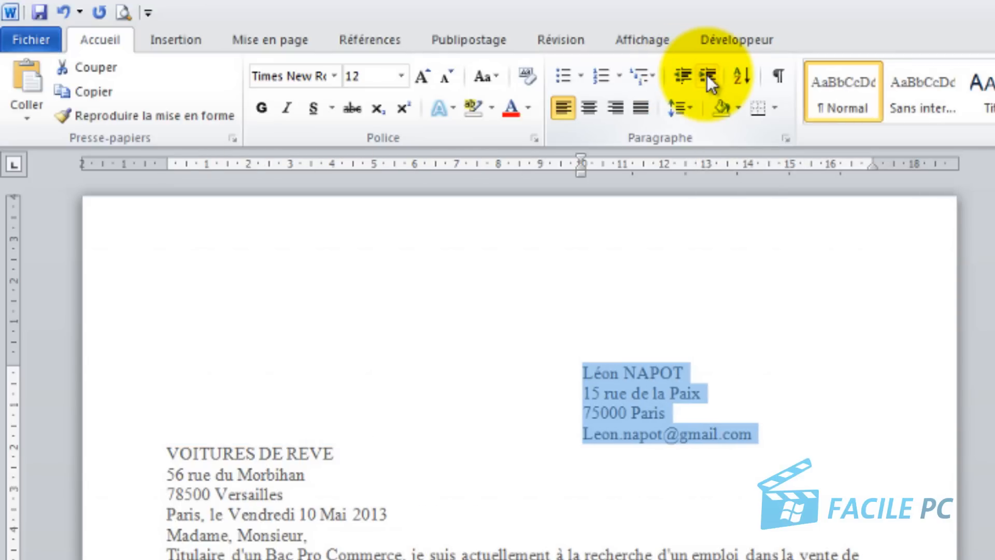
{"action": "left_click", "coordinate": [707, 76]}
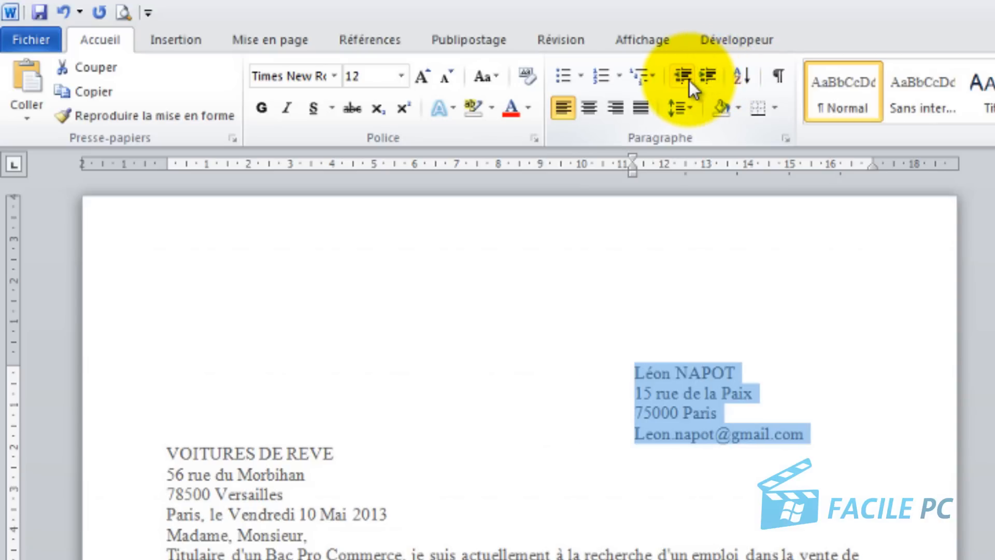
{"action": "left_click", "coordinate": [685, 77]}
{"action": "left_click", "coordinate": [685, 77]}
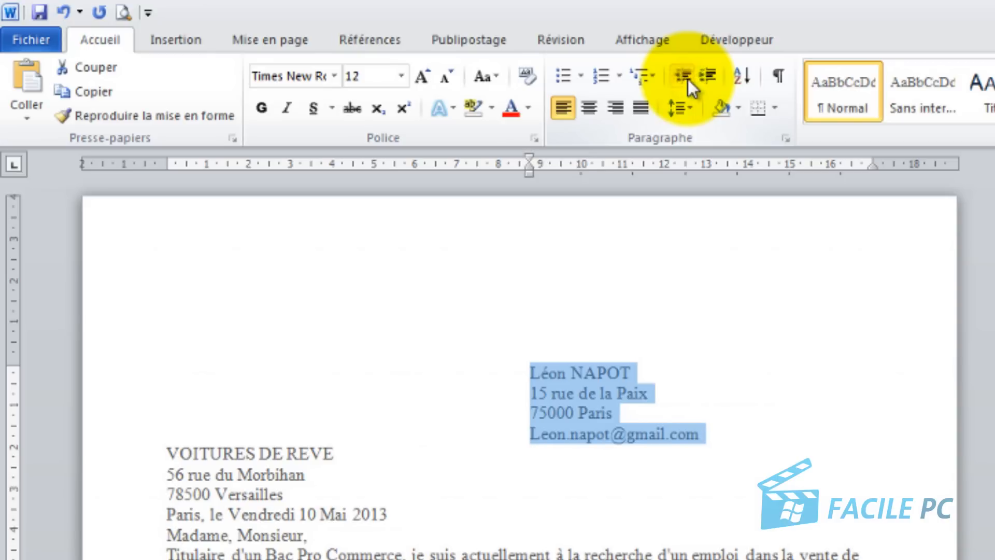
- Reduce the sender block's left indent level by level back to the page margin
{"action": "left_click", "coordinate": [688, 79]}
{"action": "left_click", "coordinate": [688, 79]}
{"action": "left_click", "coordinate": [689, 78]}
{"action": "left_click", "coordinate": [688, 79]}
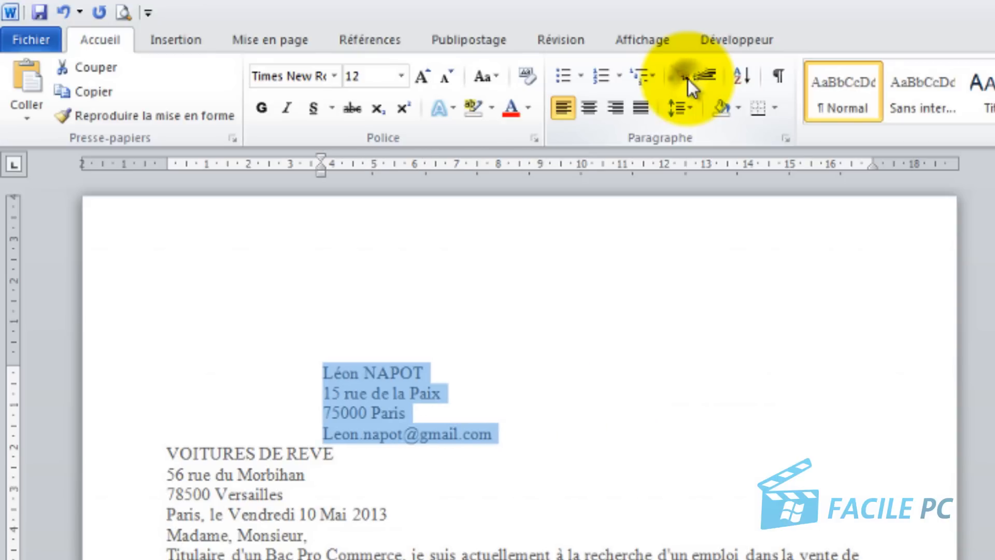
{"action": "left_click", "coordinate": [689, 79]}
{"action": "left_click", "coordinate": [688, 78]}
{"action": "left_click", "coordinate": [688, 79]}
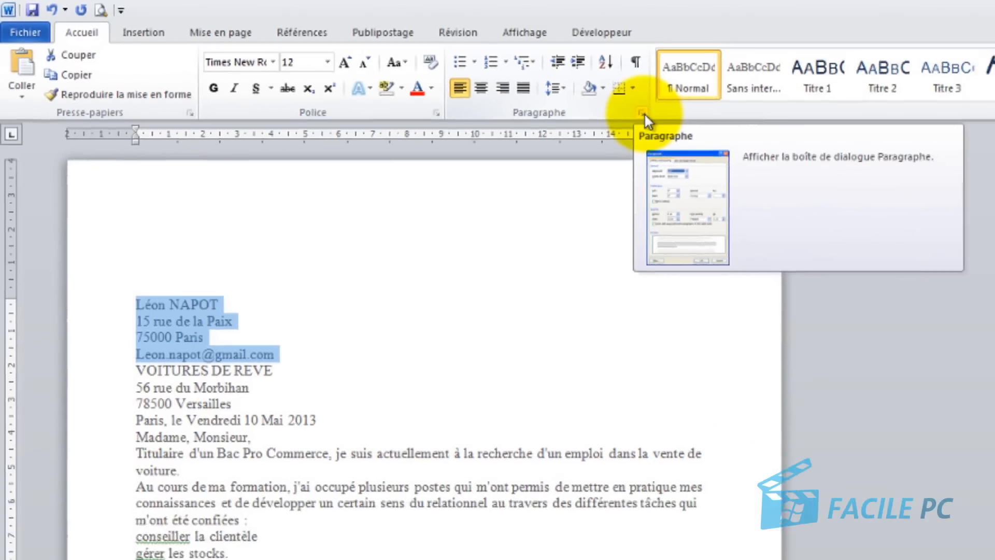
- Set the sender block's left indent to exactly 10 cm in the paragraph settings
{"action": "left_click", "coordinate": [787, 139]}
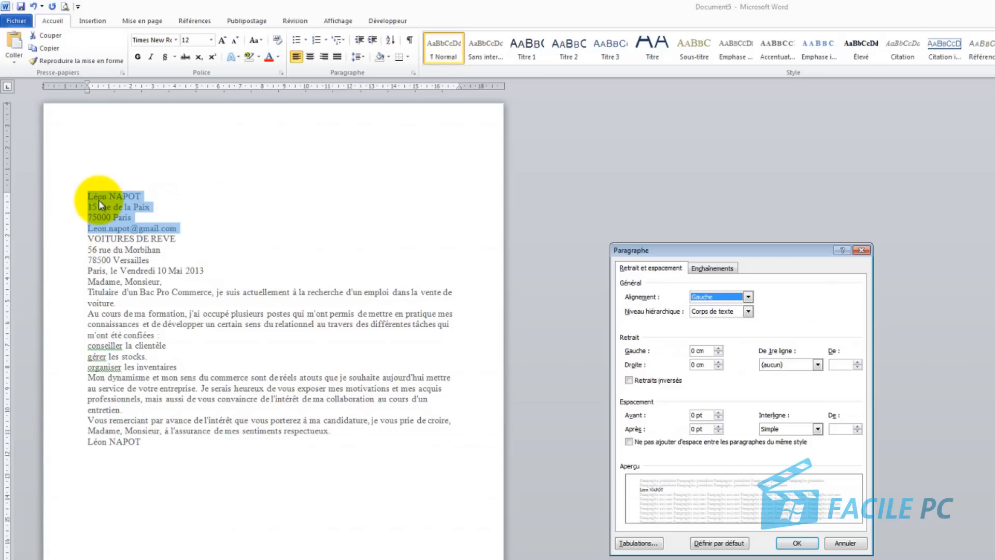
{"action": "double_click", "coordinate": [710, 353]}
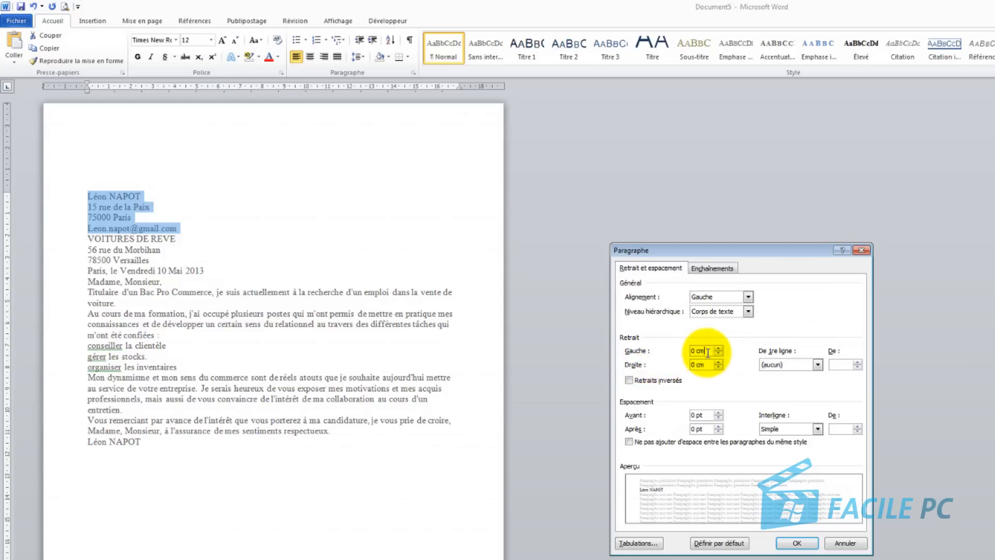
{"action": "left_click_drag", "start_coordinate": [707, 352], "coordinate": [599, 353]}
{"action": "type", "text": "10"}
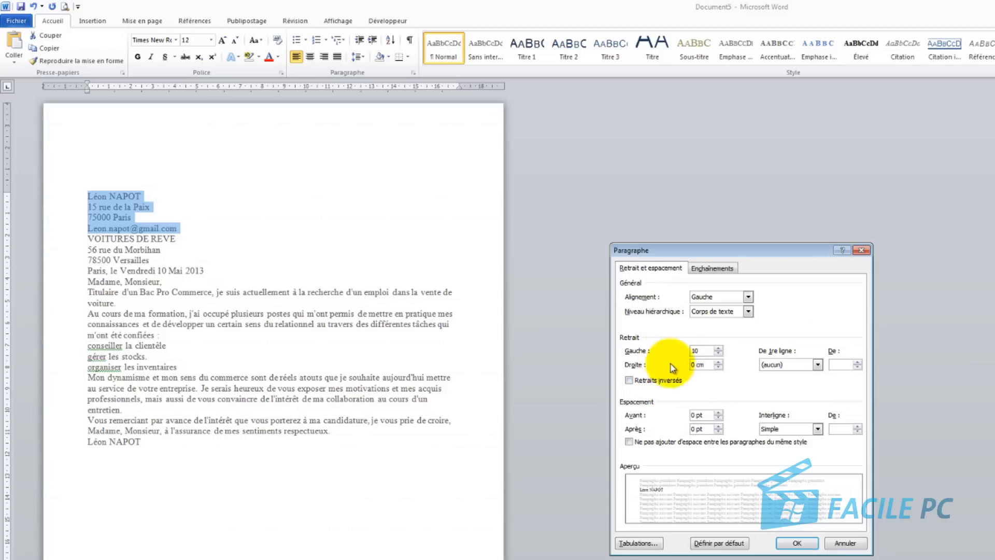
{"action": "left_click", "coordinate": [791, 544]}
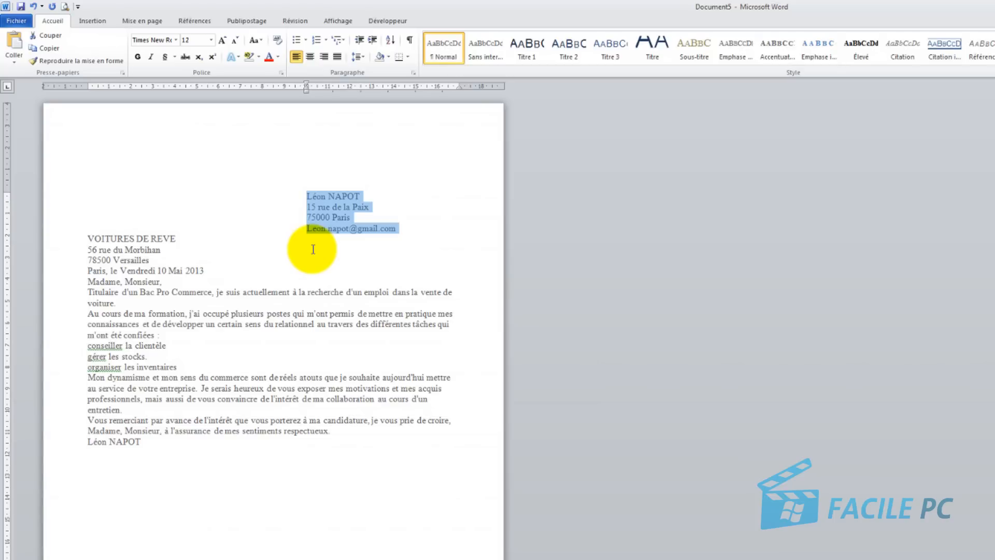
- Set the spacing before the "VOITURES DE REVE" line to 2 li (two lines) to separate it from the sender block
{"action": "left_click", "coordinate": [176, 238]}
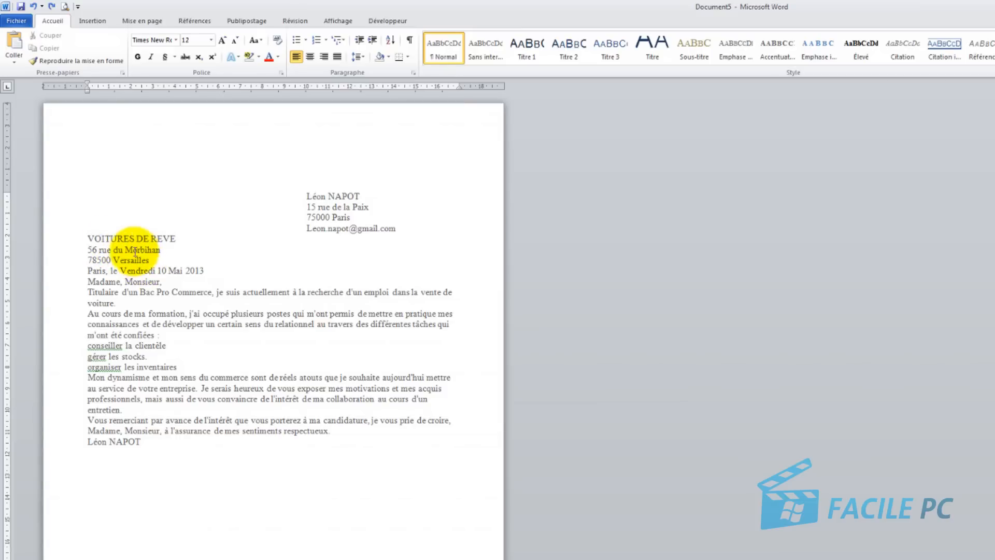
{"action": "left_click", "coordinate": [88, 235]}
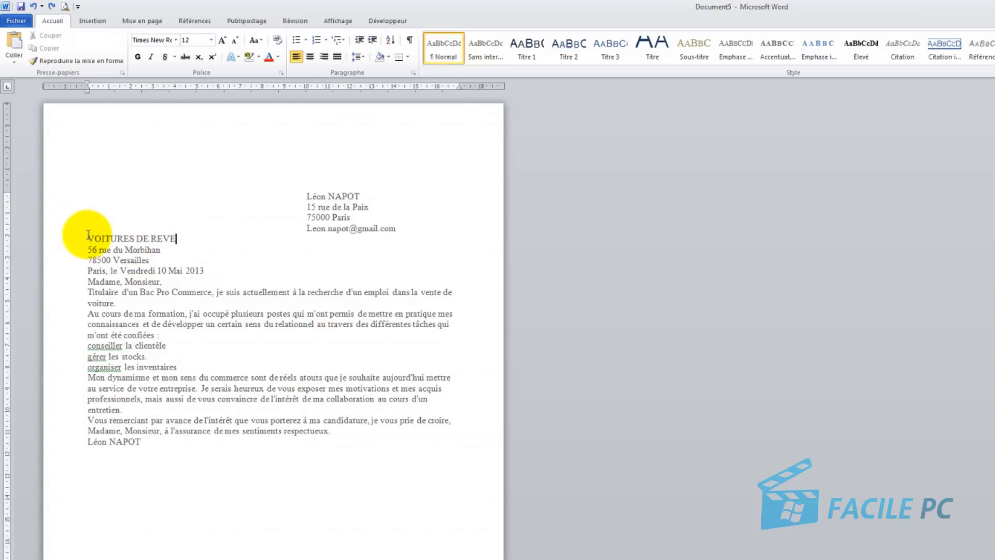
{"action": "key", "text": "End"}
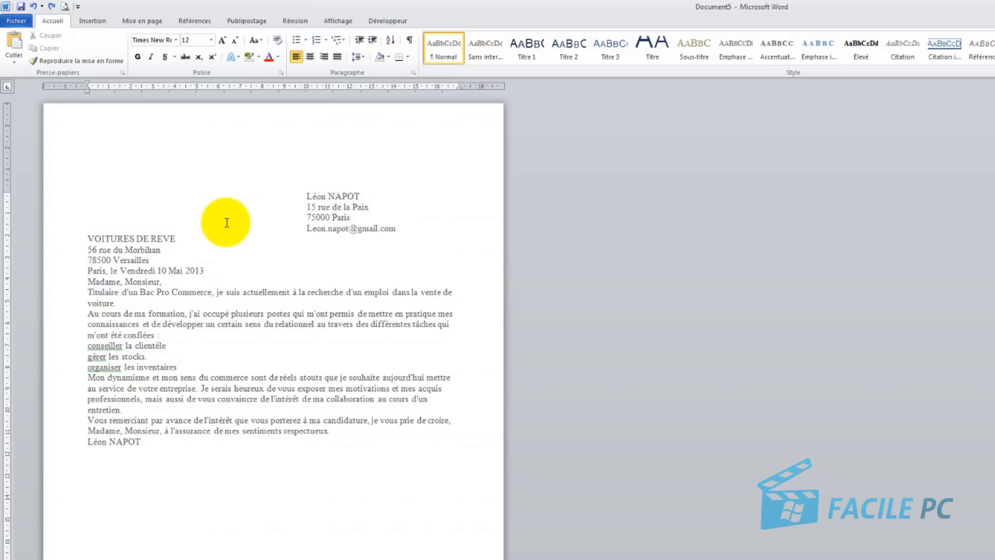
{"action": "left_click", "coordinate": [87, 238]}
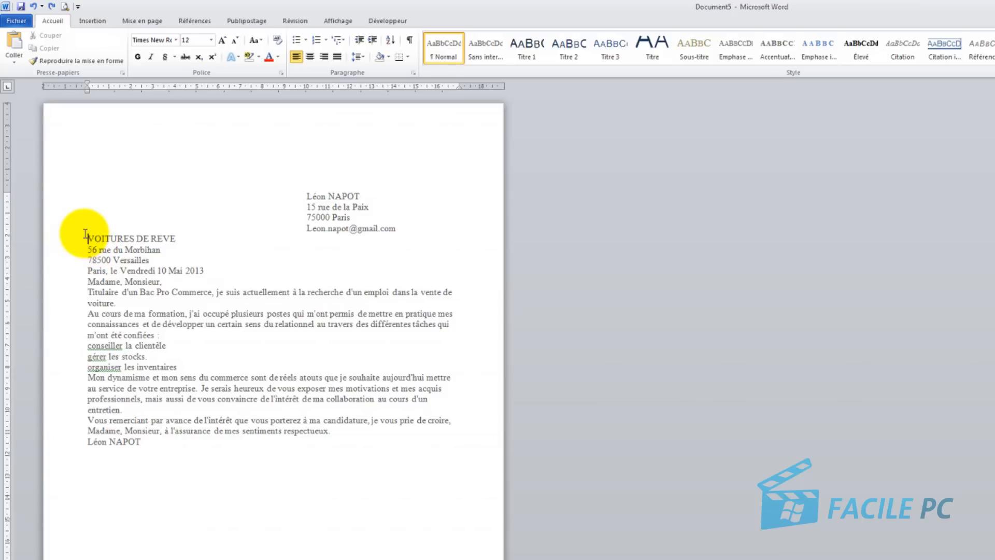
{"action": "left_click", "coordinate": [414, 73]}
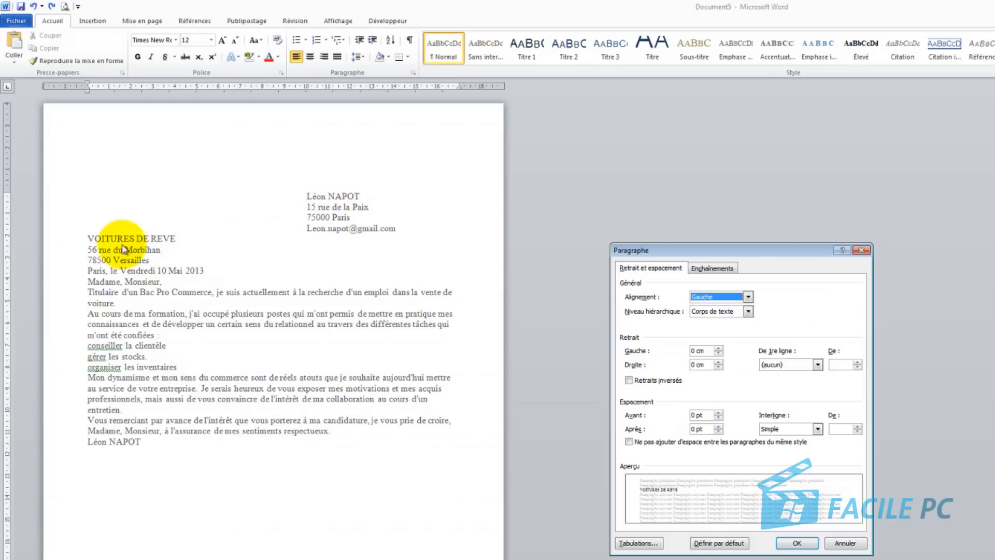
{"action": "double_click", "coordinate": [704, 415]}
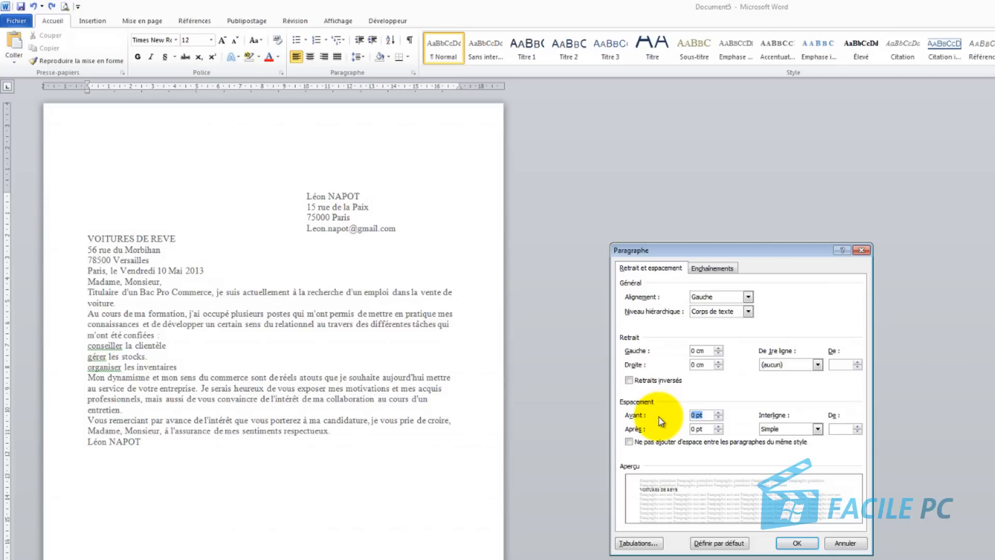
{"action": "type", "text": "2"}
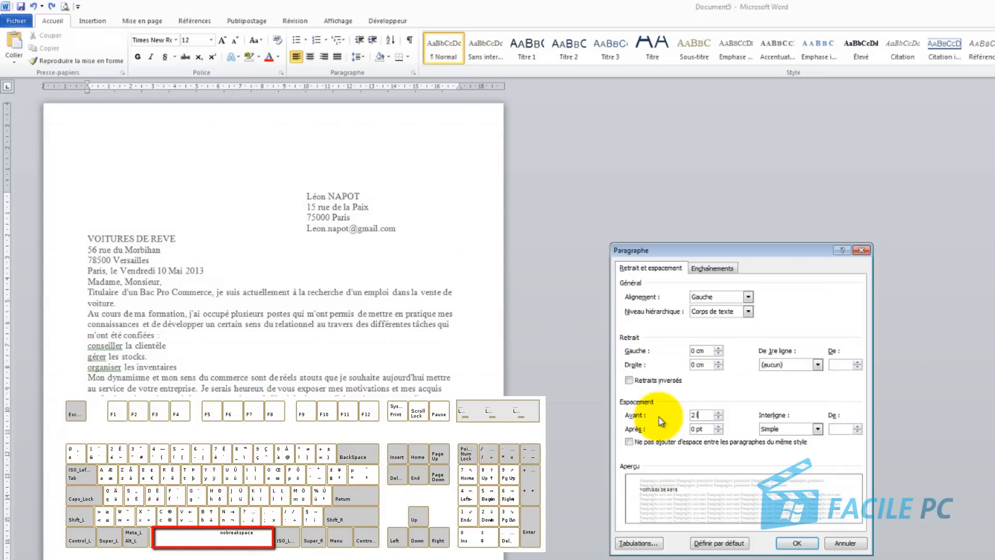
{"action": "type", "text": " 4"}
{"action": "left_click", "coordinate": [796, 543]}
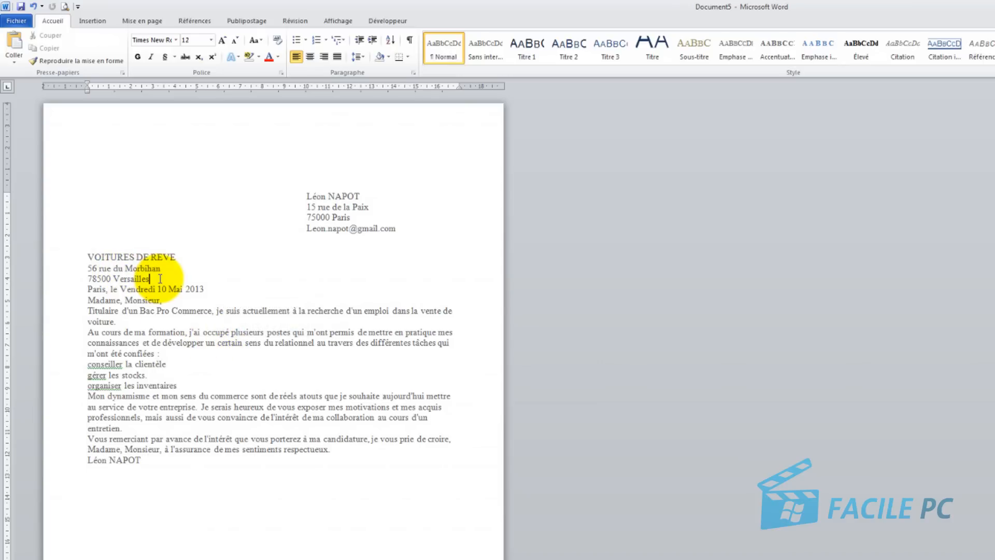
- Set the spacing after the last line of the recipient's address to 2 li
{"action": "left_click_drag", "start_coordinate": [160, 278], "coordinate": [85, 278]}
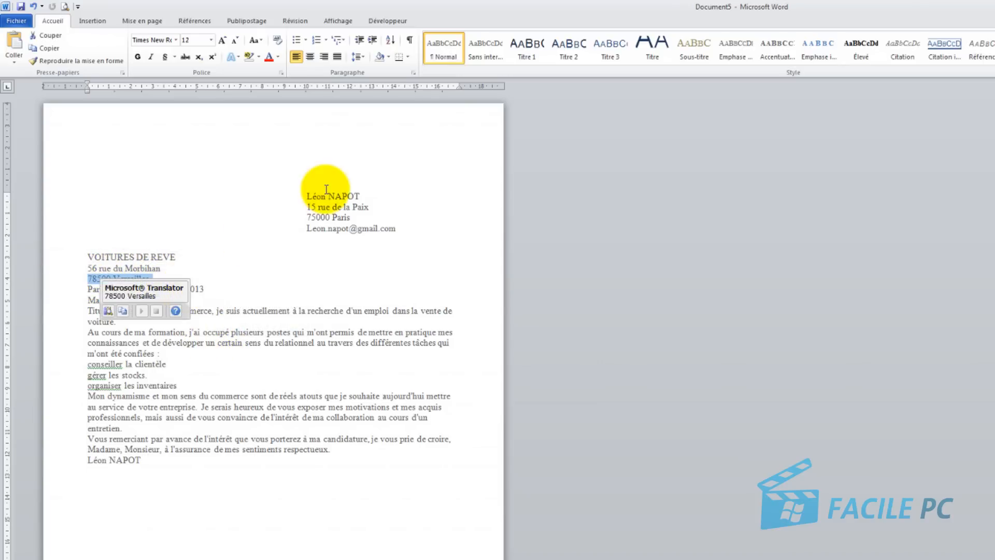
{"action": "left_click", "coordinate": [413, 72]}
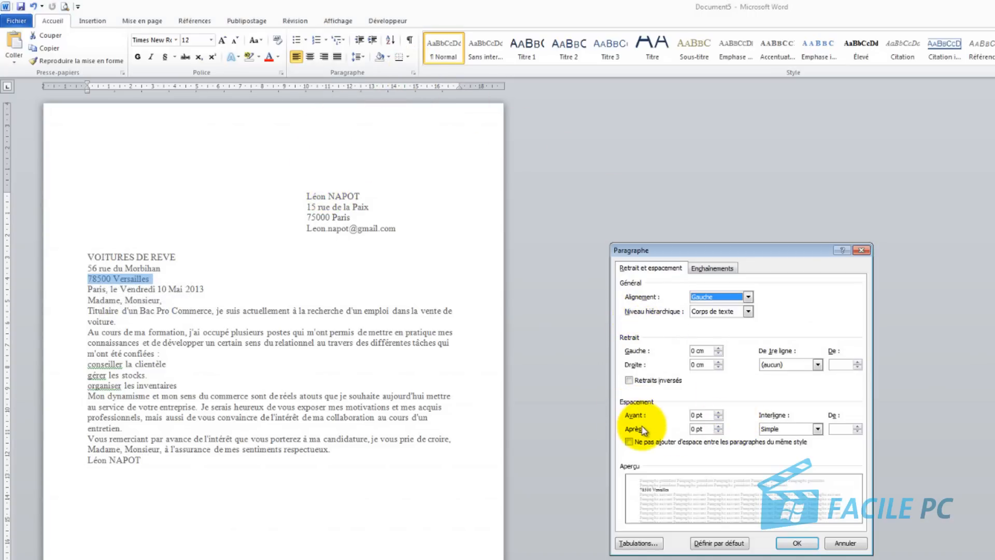
{"action": "left_click_drag", "start_coordinate": [706, 430], "coordinate": [680, 429]}
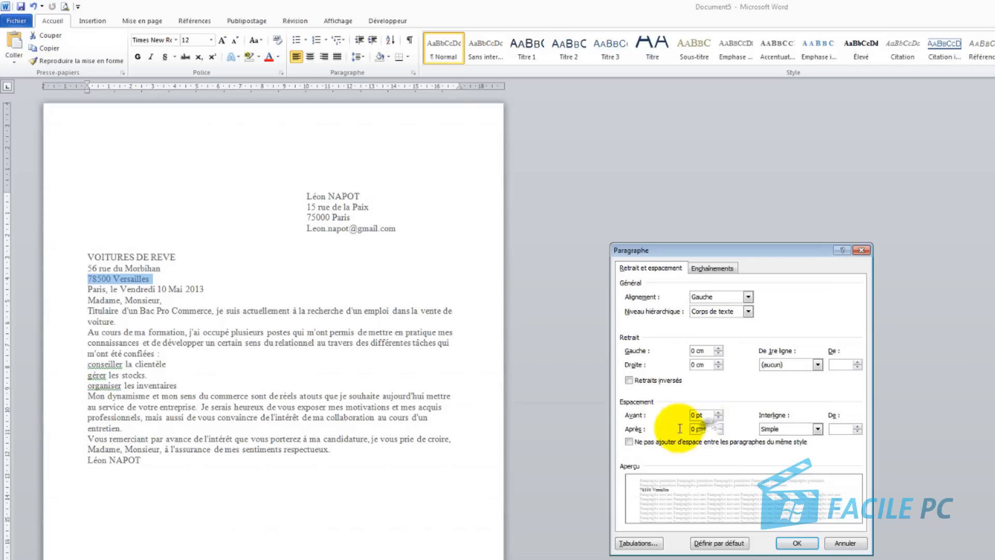
{"action": "type", "text": "2"}
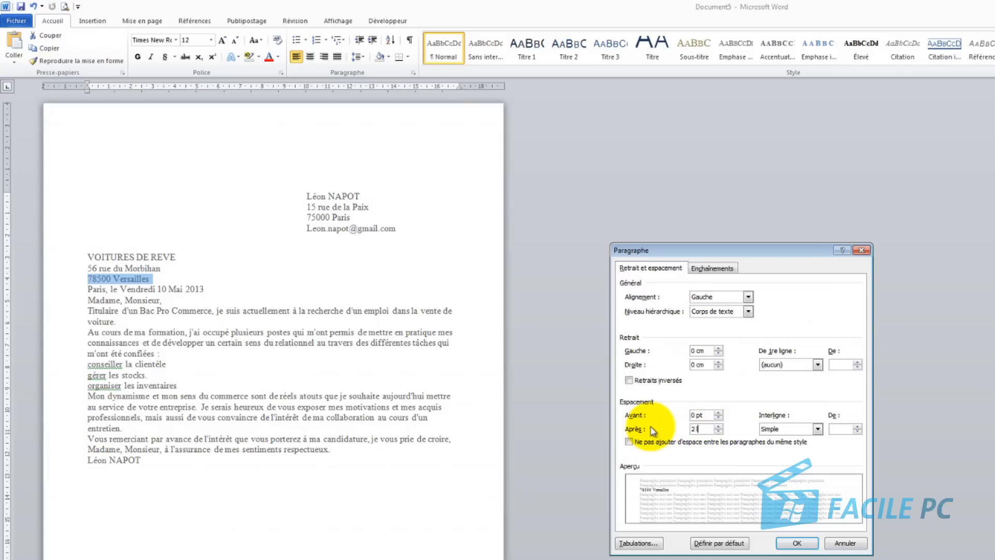
{"action": "left_click", "coordinate": [796, 543]}
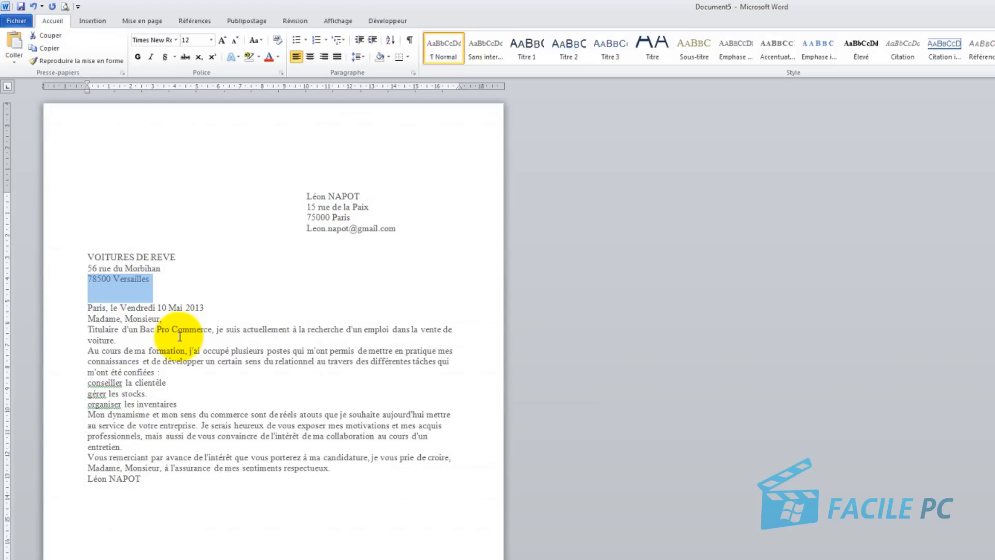
- Select the date line, try right alignment on it and restore its left alignment
{"action": "triple_click", "coordinate": [208, 308]}
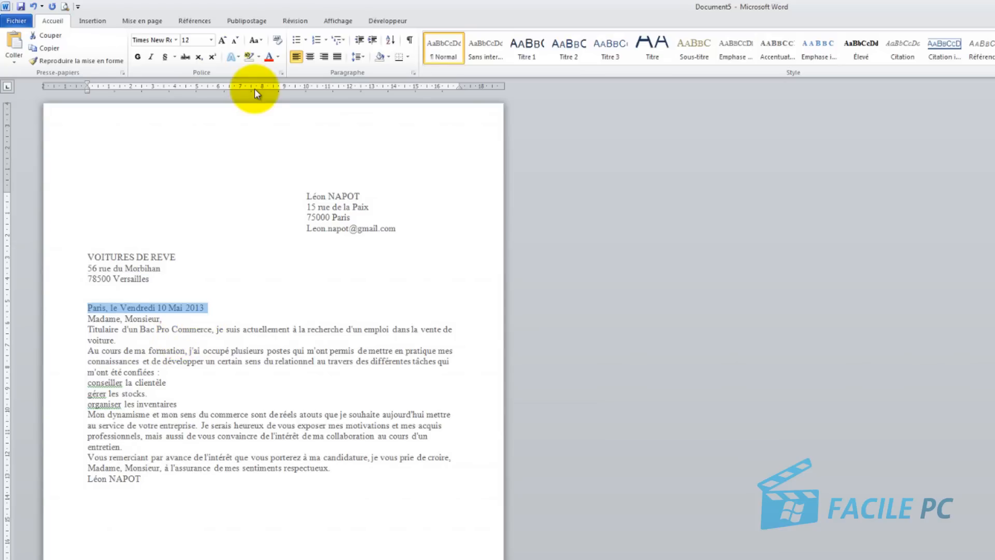
{"action": "left_click", "coordinate": [324, 57]}
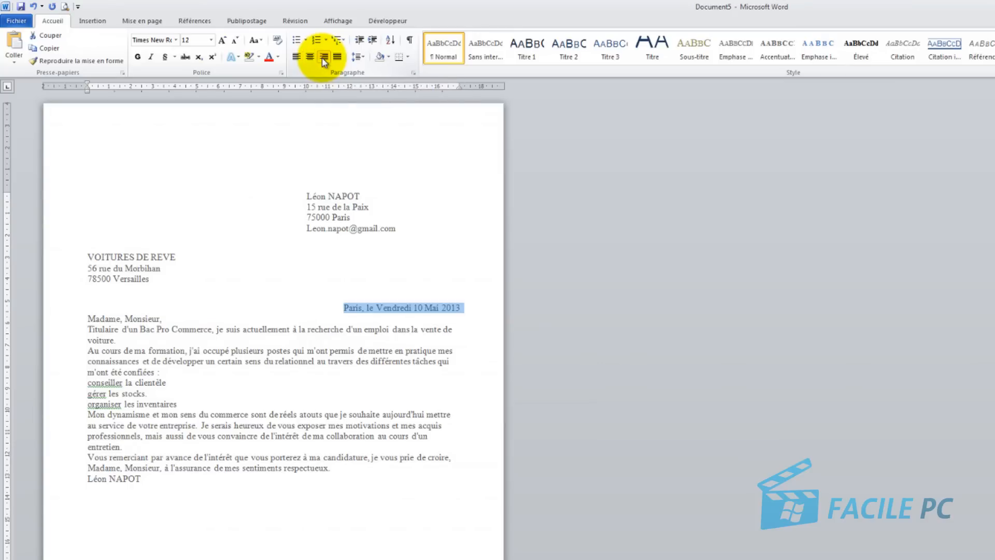
{"action": "left_click", "coordinate": [295, 57]}
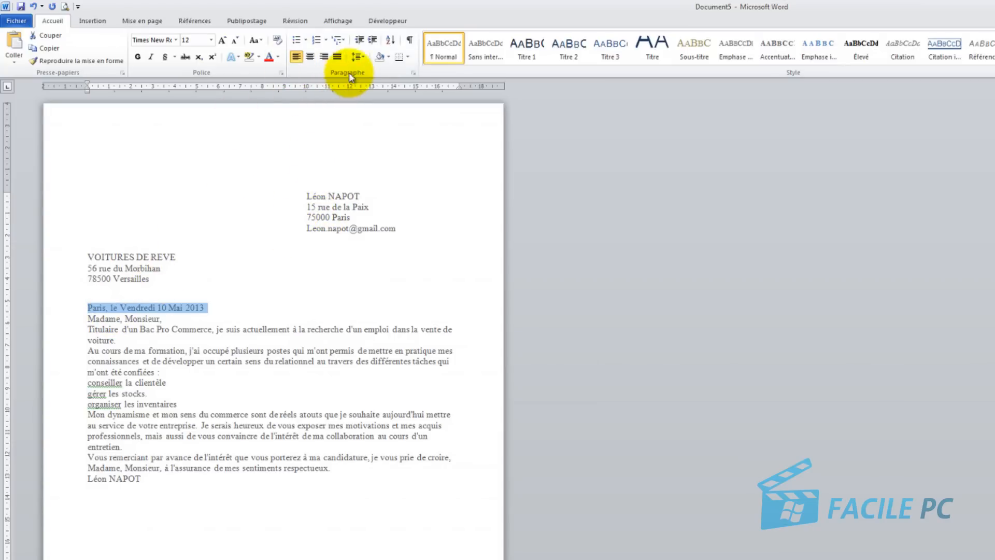
- Give the date line a 10 cm left indent and a spacing after of 2 li
{"action": "left_click", "coordinate": [415, 74]}
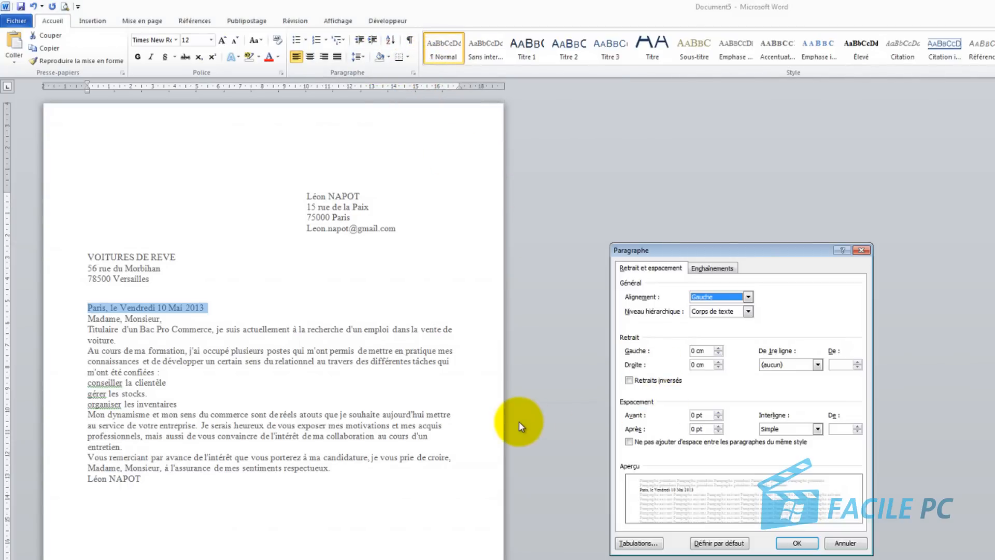
{"action": "double_click", "coordinate": [697, 350]}
{"action": "type", "text": "10"}
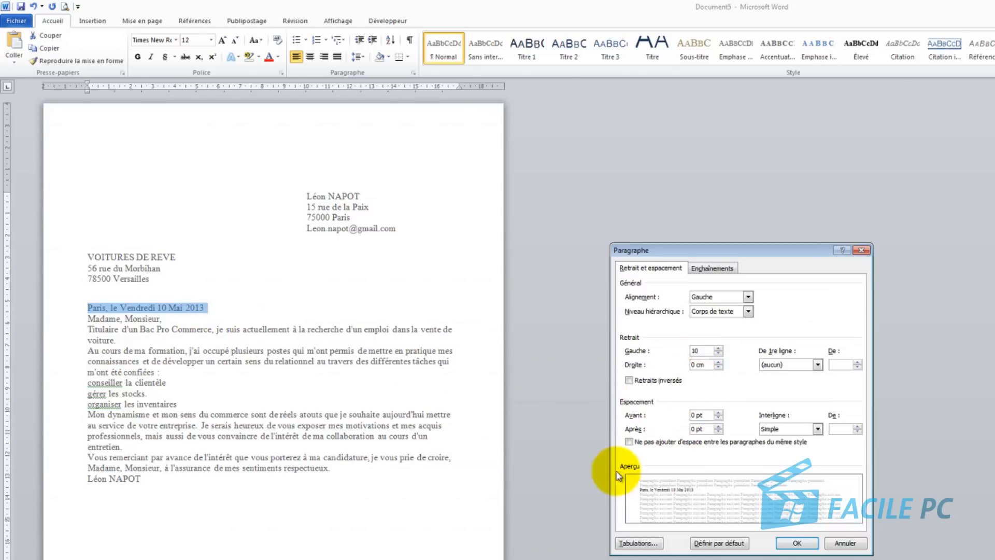
{"action": "left_click", "coordinate": [703, 428]}
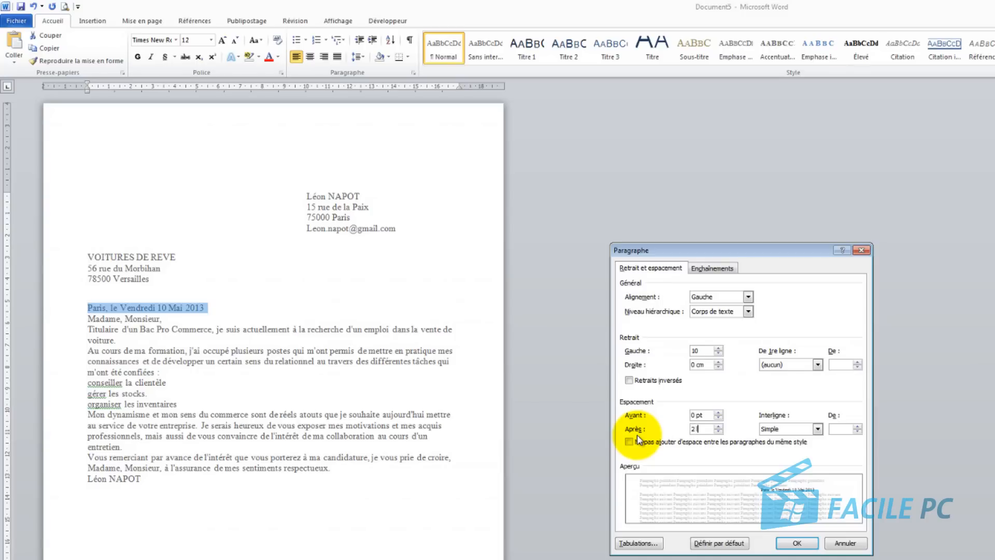
{"action": "type", "text": "2 li"}
{"action": "key", "text": "Return"}
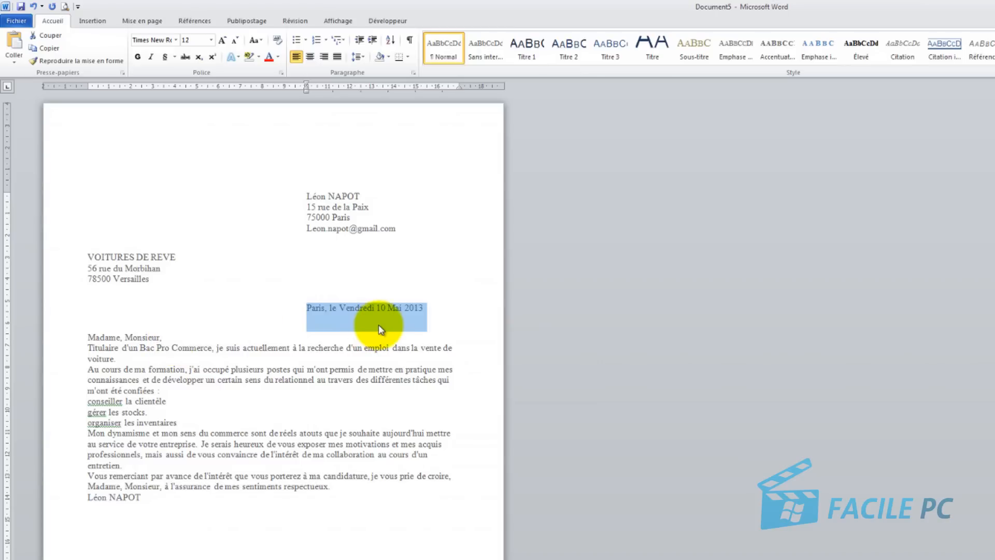
- Select the "Madame, Monsieur," salutation line above the letter body and centre it
{"action": "left_click", "coordinate": [171, 339]}
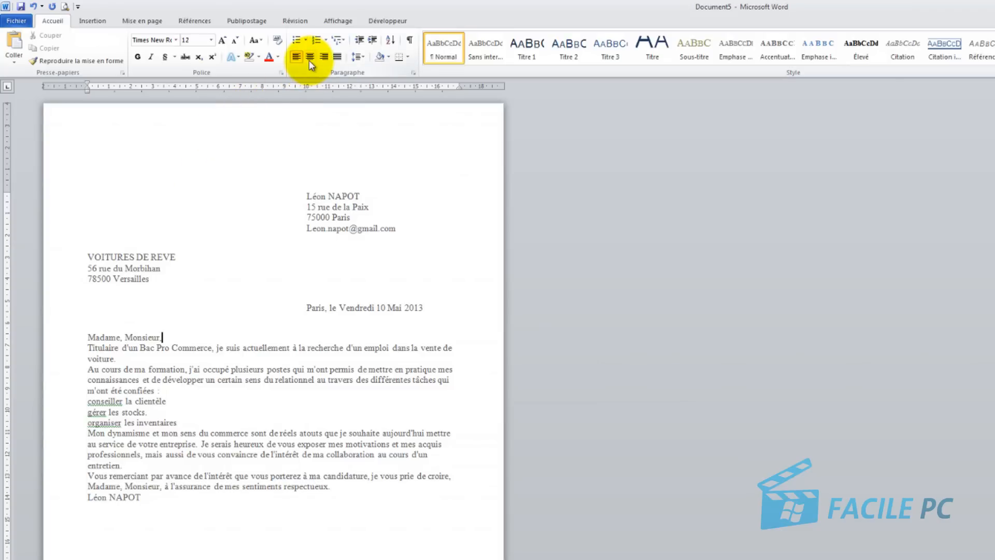
{"action": "left_click_drag", "start_coordinate": [85, 337], "coordinate": [166, 336]}
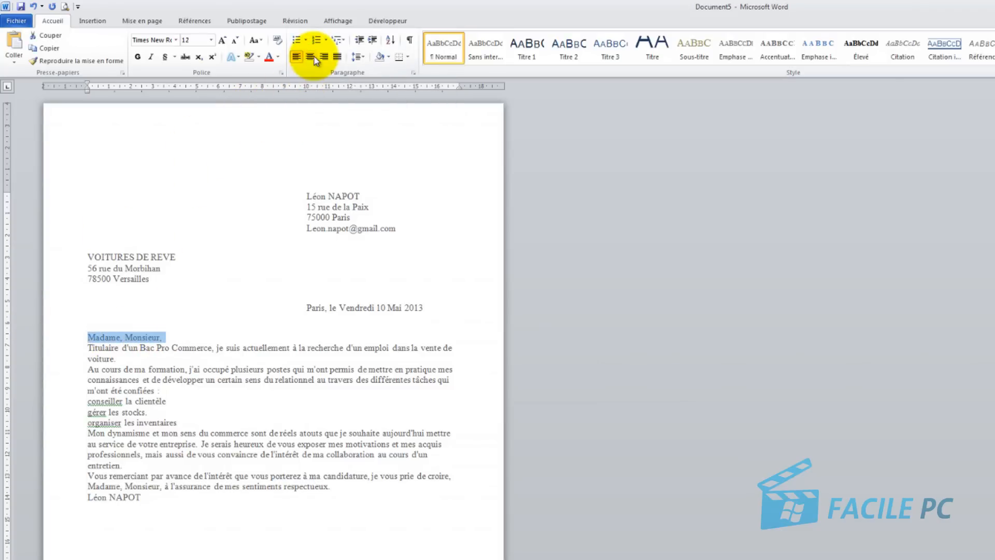
{"action": "left_click", "coordinate": [312, 59]}
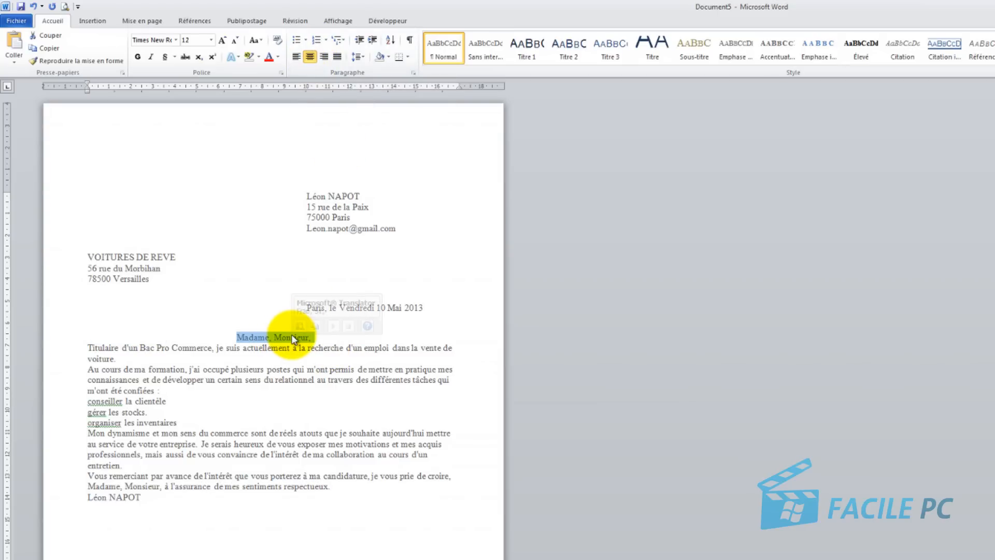
- Set the spacing after the "Madame, Monsieur," salutation to 5 li
{"action": "left_click", "coordinate": [413, 72]}
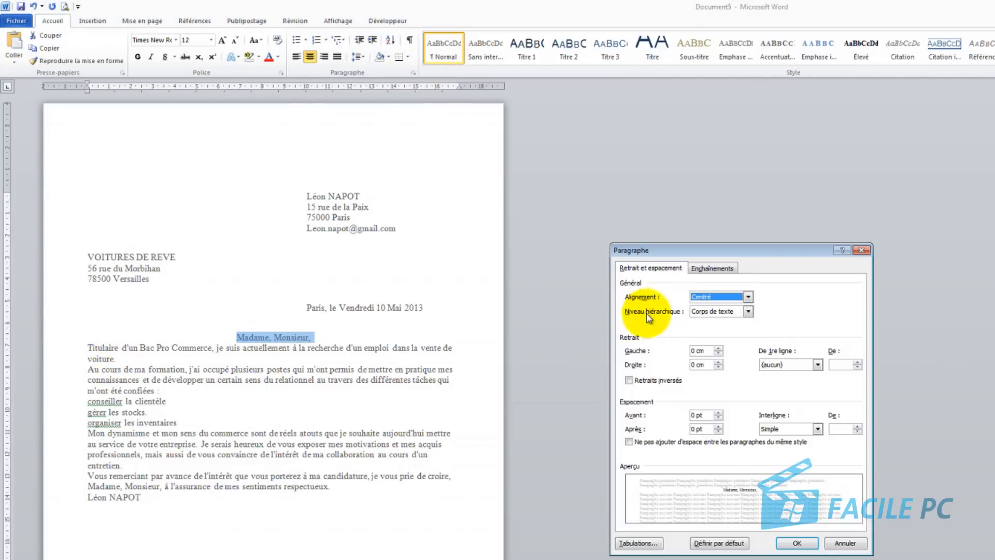
{"action": "left_click", "coordinate": [703, 430]}
{"action": "type", "text": "5"}
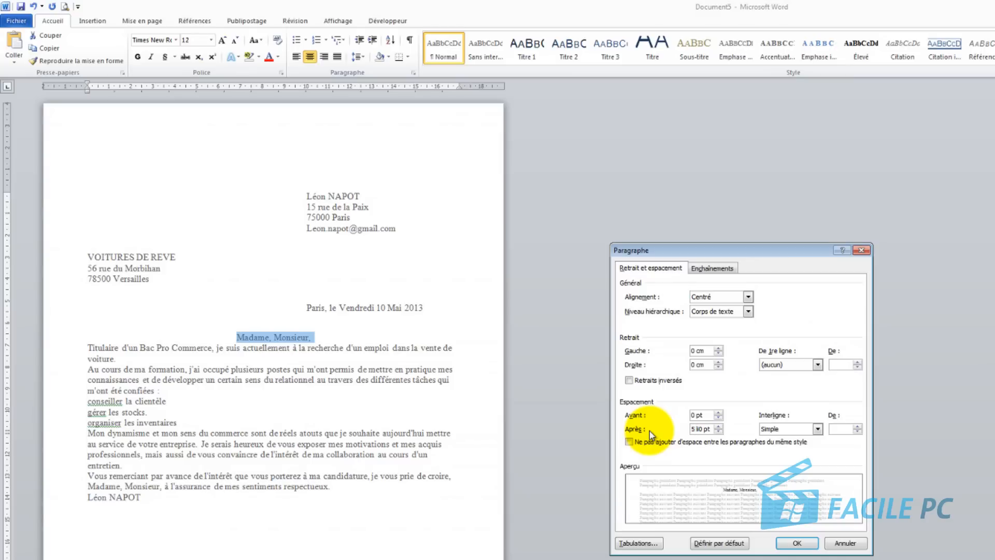
{"action": "type", "text": " li"}
{"action": "key", "text": "Delete"}
{"action": "key", "text": "Delete"}
{"action": "key", "text": "Delete"}
{"action": "key", "text": "Delete"}
{"action": "key", "text": "Return"}
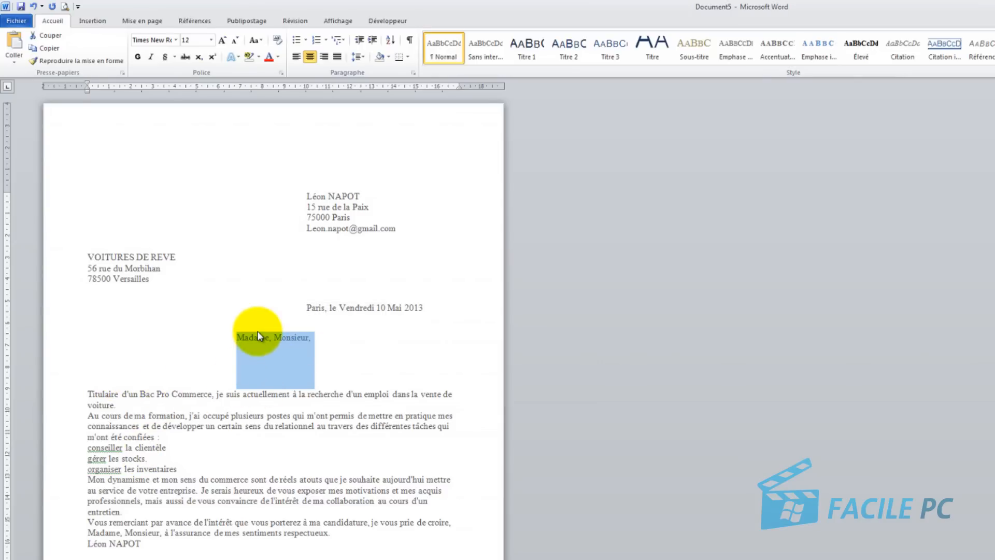
- Set the spacing after the first body paragraph, beginning "Titulaire d'un Bac Pro Commerce", to 3 li
{"action": "mouse_move", "coordinate": [218, 283]}
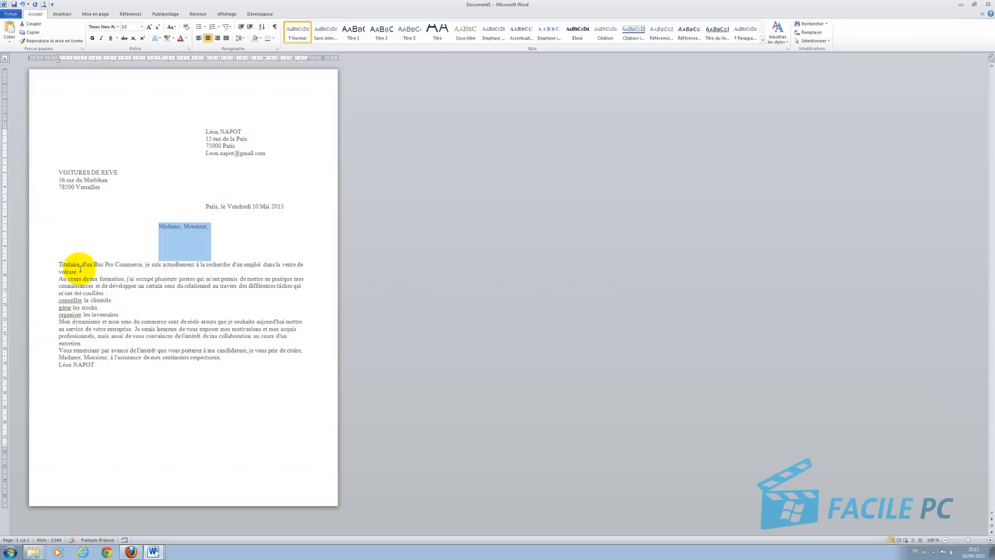
{"action": "left_click", "coordinate": [80, 271]}
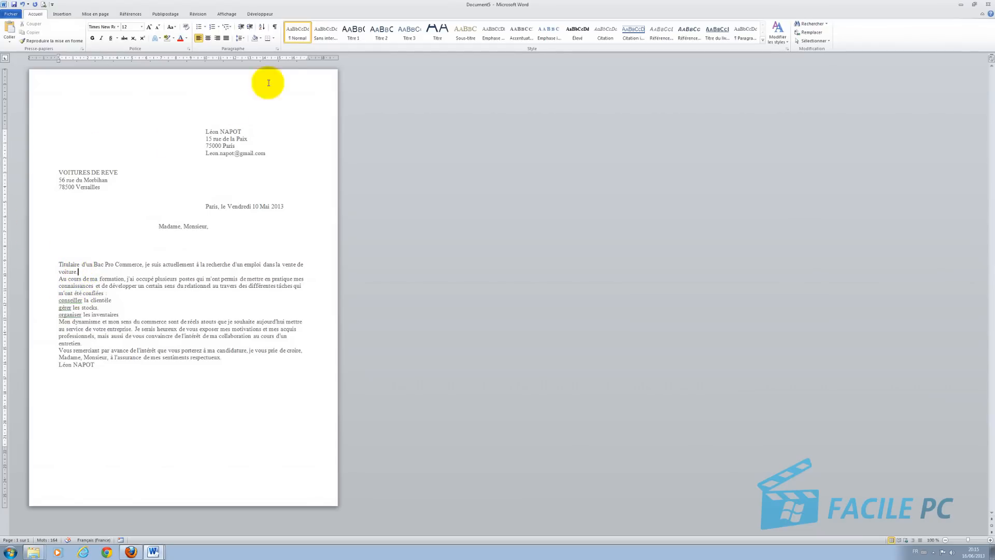
{"action": "left_click", "coordinate": [278, 47]}
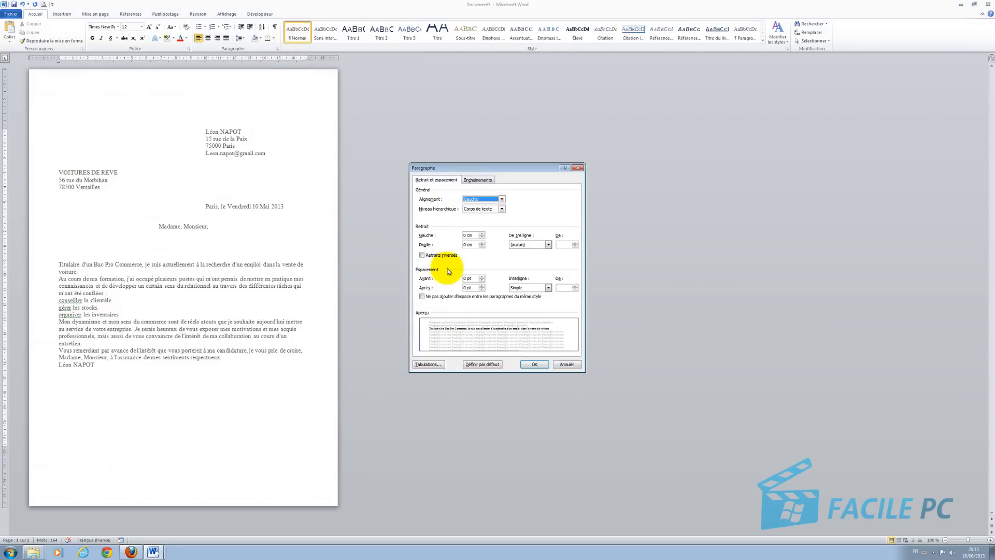
{"action": "left_click", "coordinate": [469, 288]}
{"action": "left_click_drag", "start_coordinate": [472, 288], "coordinate": [451, 287]}
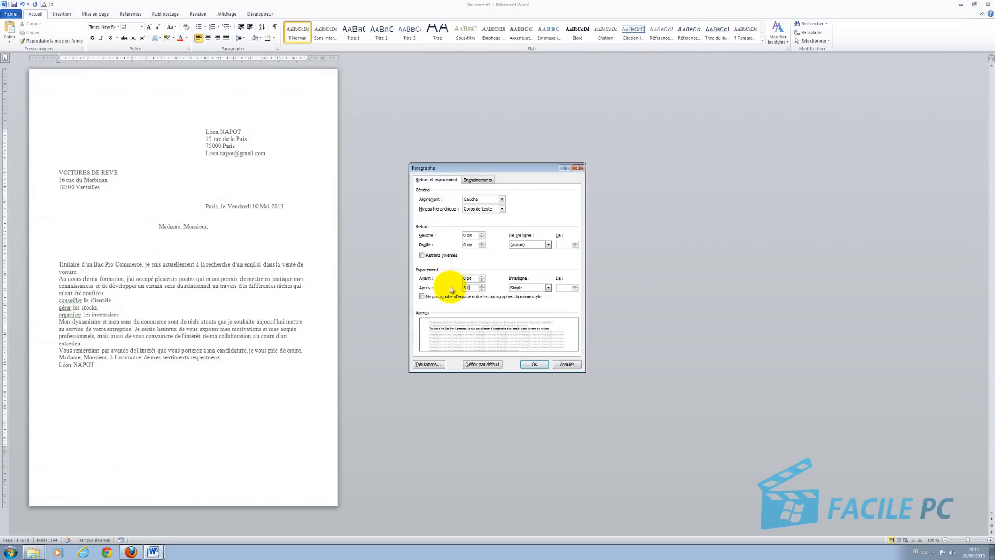
{"action": "left_click", "coordinate": [535, 365]}
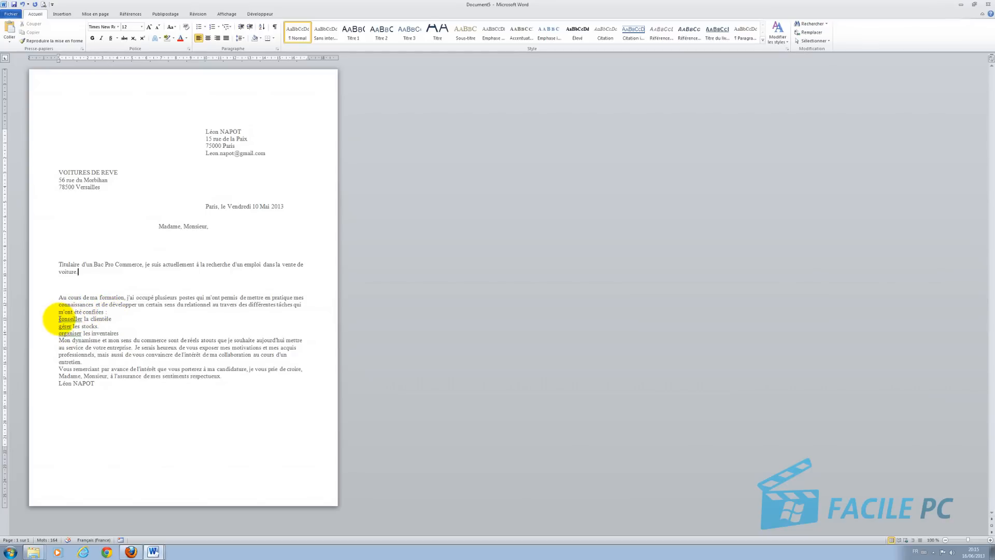
- Turn the three task lines from "conseiller la clientèle" to "organiser les inventaires" into a bulleted list, trying numbering before returning to bullets
{"action": "mouse_move", "coordinate": [60, 318]}
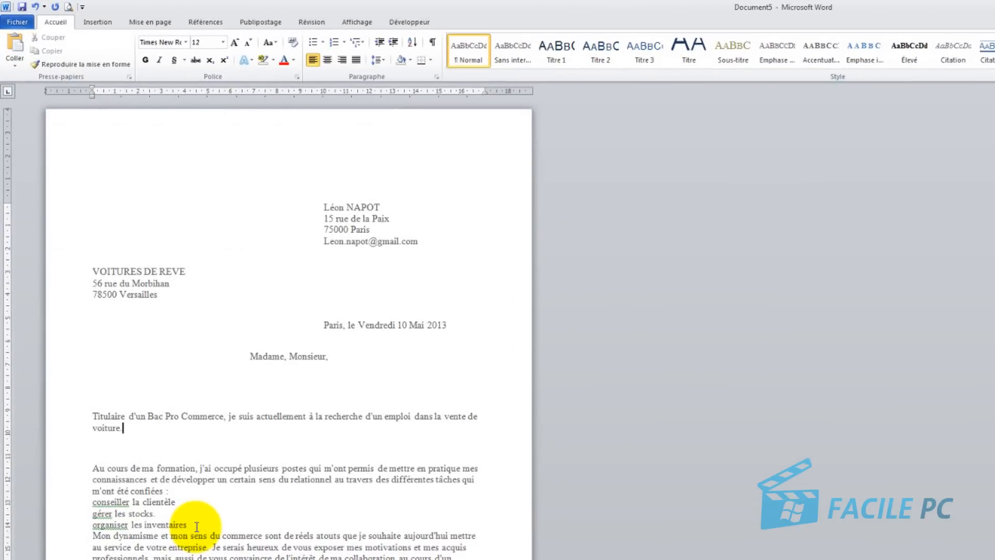
{"action": "left_click_drag", "start_coordinate": [197, 526], "coordinate": [83, 507]}
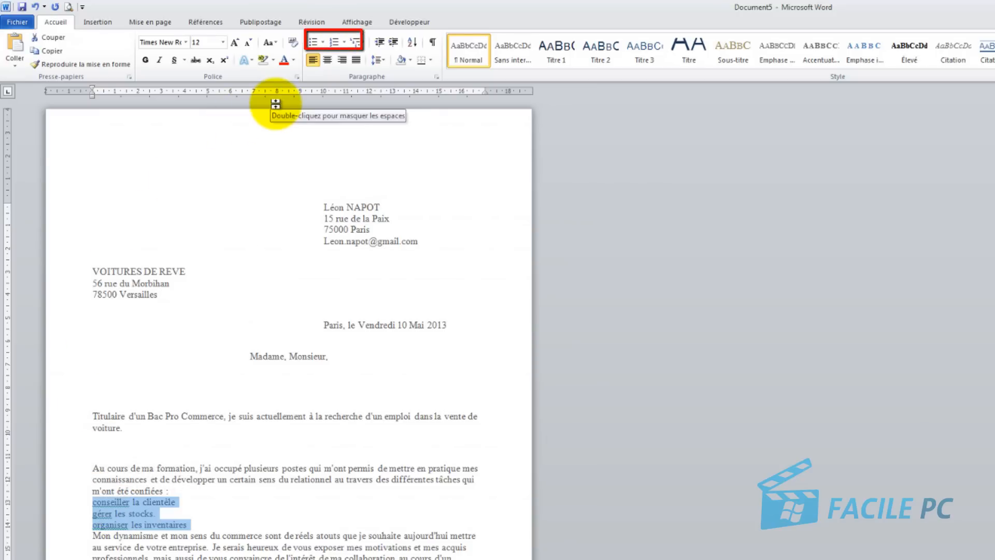
{"action": "left_click", "coordinate": [313, 42]}
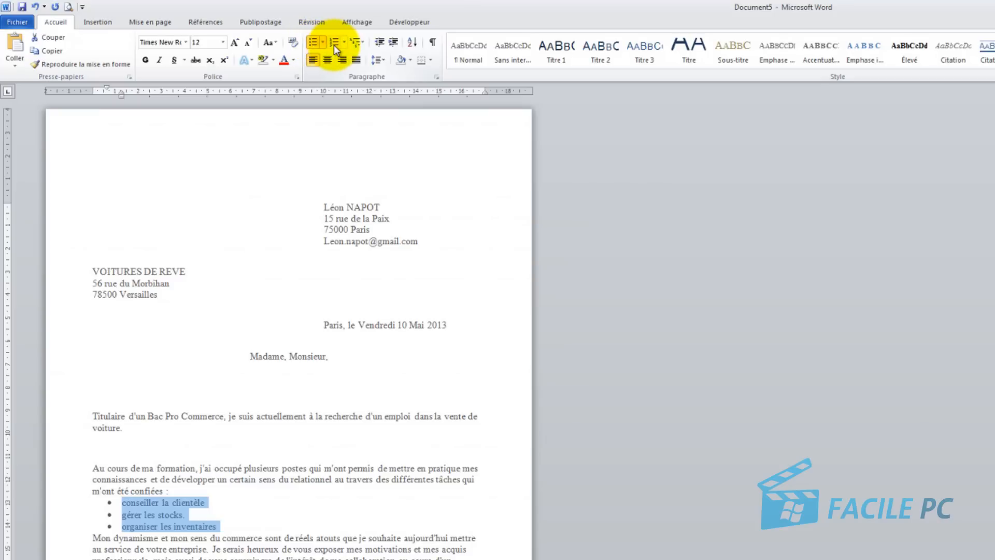
{"action": "left_click", "coordinate": [333, 43]}
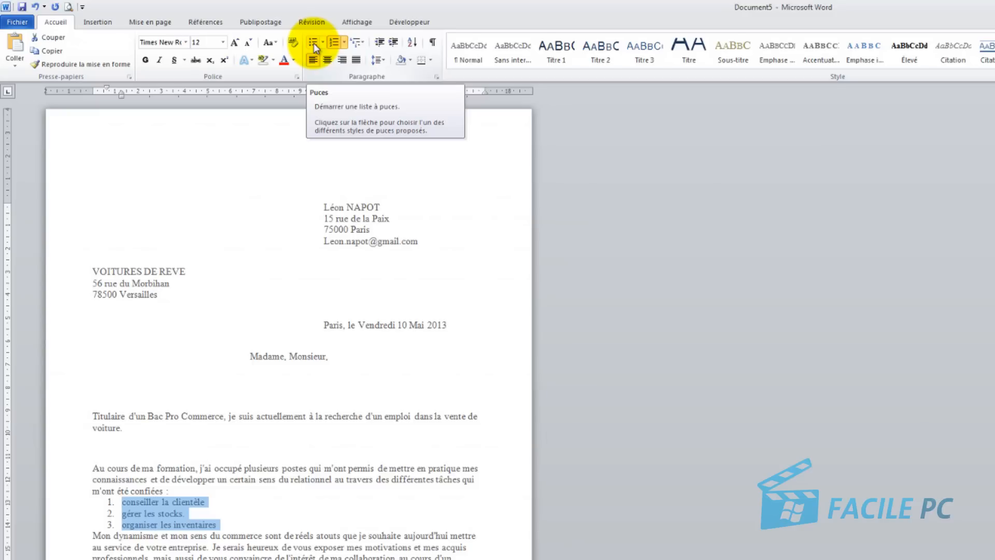
{"action": "left_click", "coordinate": [314, 44]}
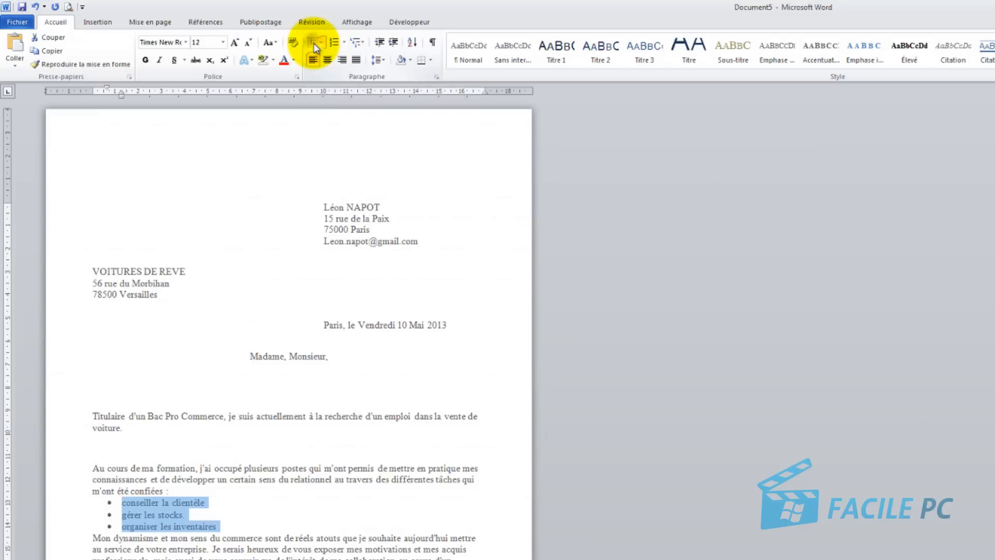
- Try the arrowhead and check mark bullet styles on the three-item task list
{"action": "left_click", "coordinate": [324, 43]}
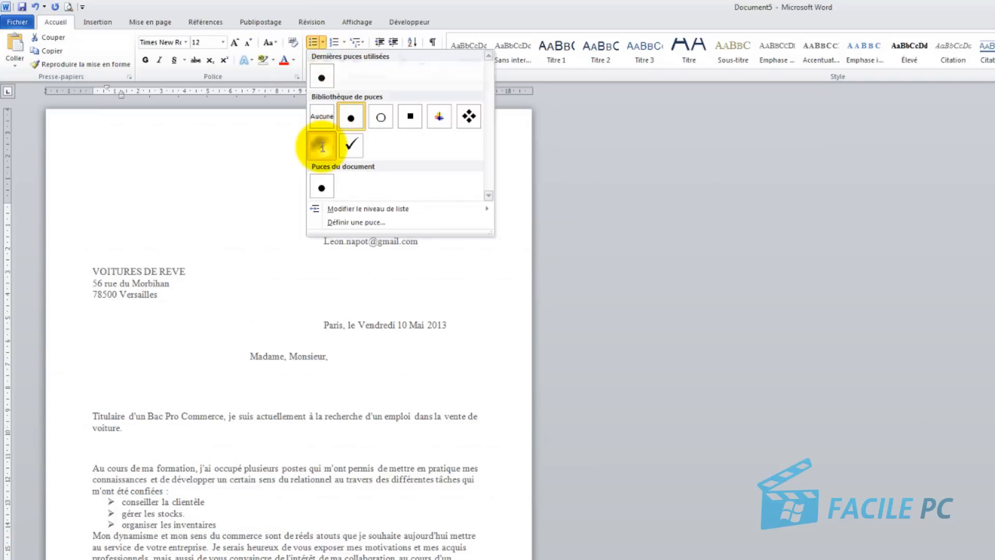
{"action": "left_click", "coordinate": [321, 148]}
{"action": "left_click", "coordinate": [323, 42]}
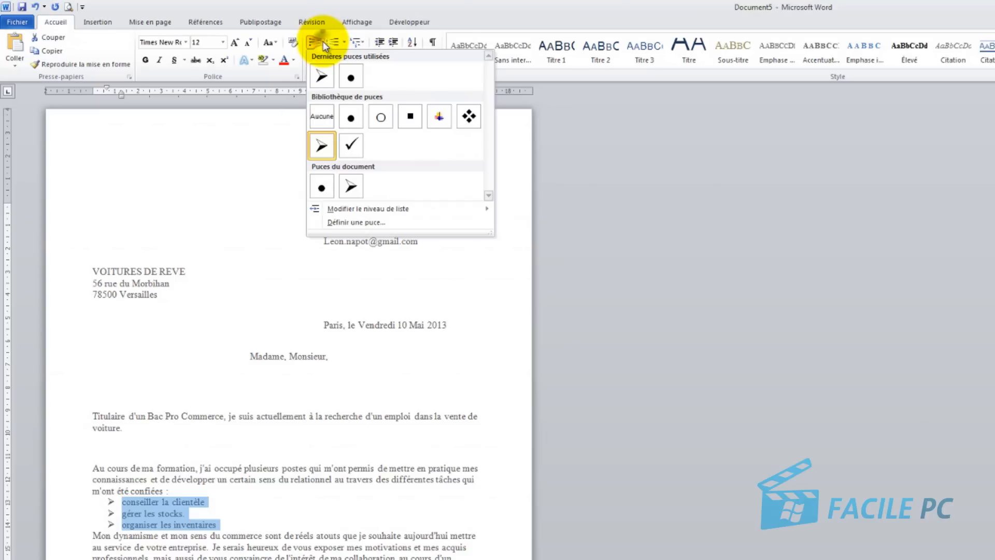
{"action": "left_click", "coordinate": [353, 146]}
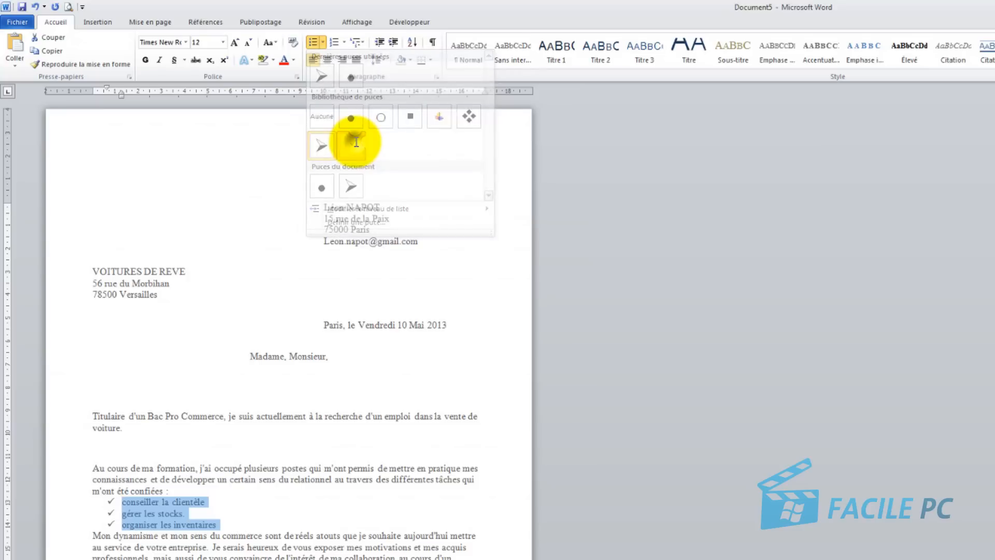
- Define a new picture bullet from the imported image patrouille.JPEG and apply it to the three-item task list
{"action": "left_click", "coordinate": [322, 42]}
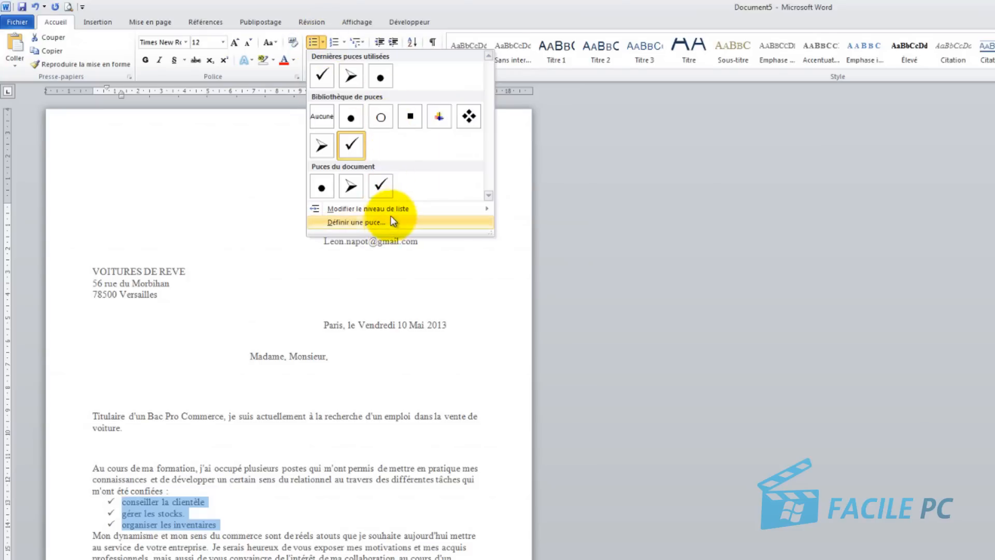
{"action": "mouse_move", "coordinate": [393, 214]}
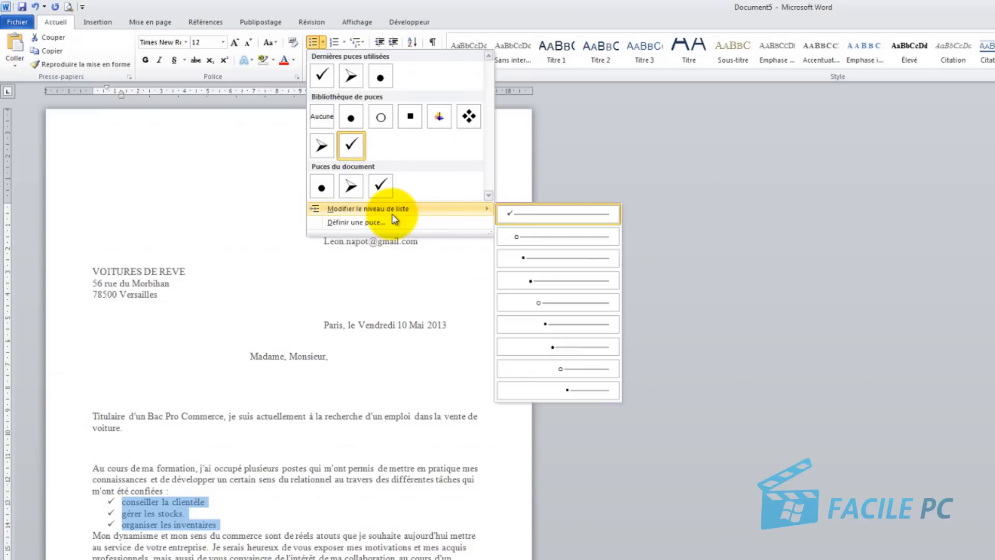
{"action": "left_click", "coordinate": [391, 220]}
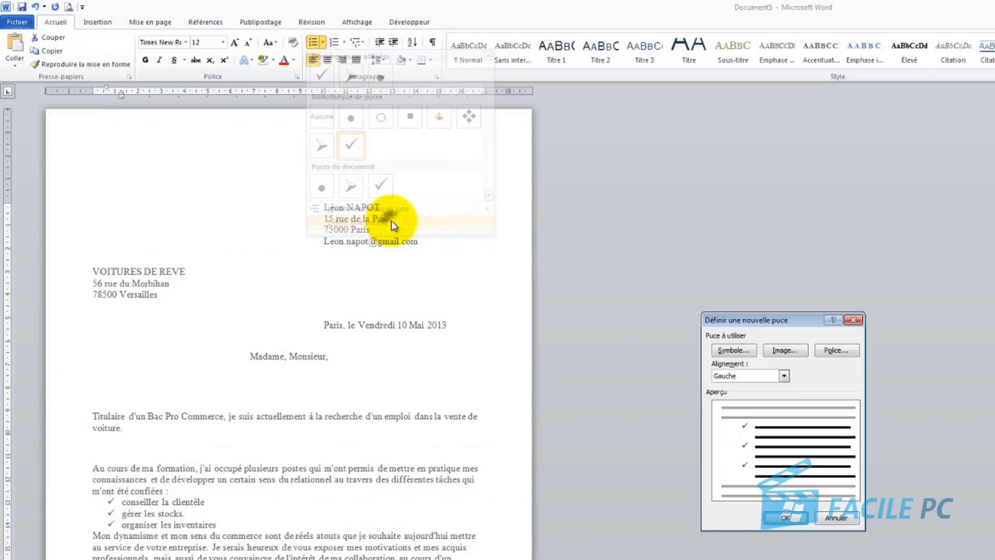
{"action": "left_click", "coordinate": [784, 350]}
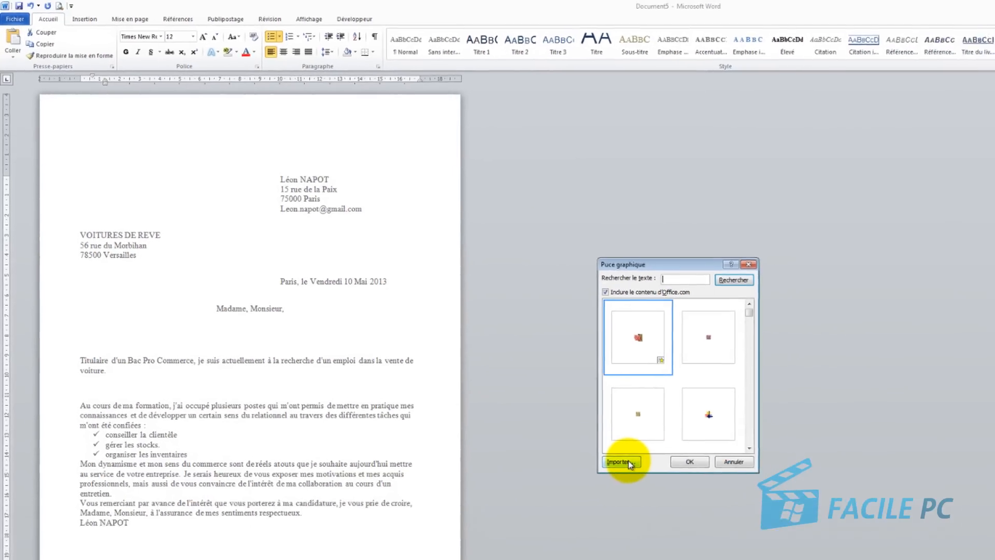
{"action": "left_click", "coordinate": [512, 380]}
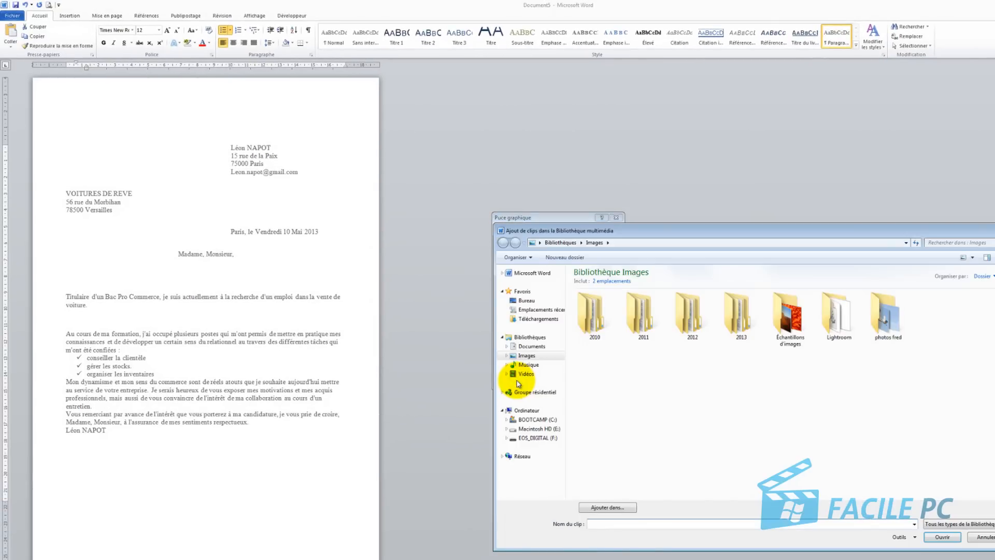
{"action": "double_click", "coordinate": [875, 328]}
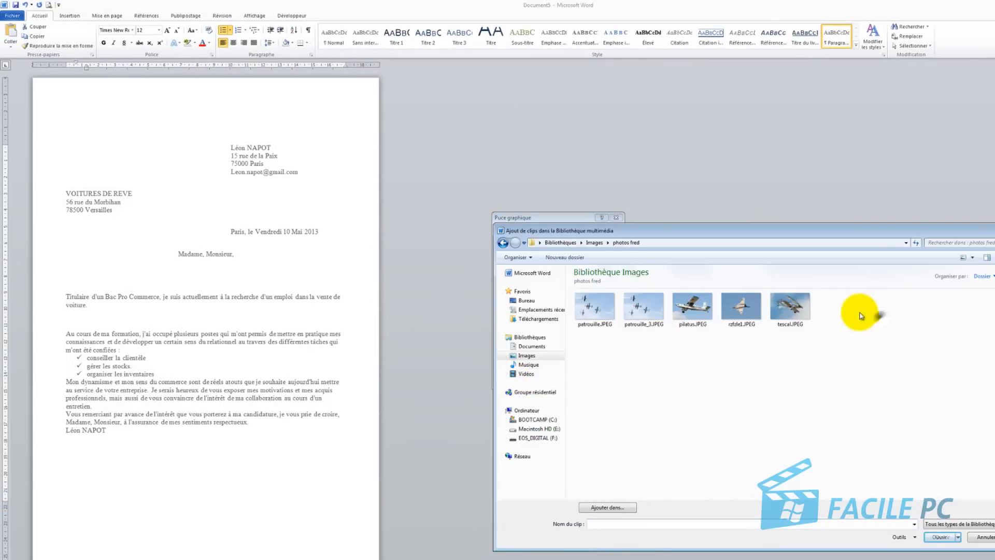
{"action": "double_click", "coordinate": [590, 308]}
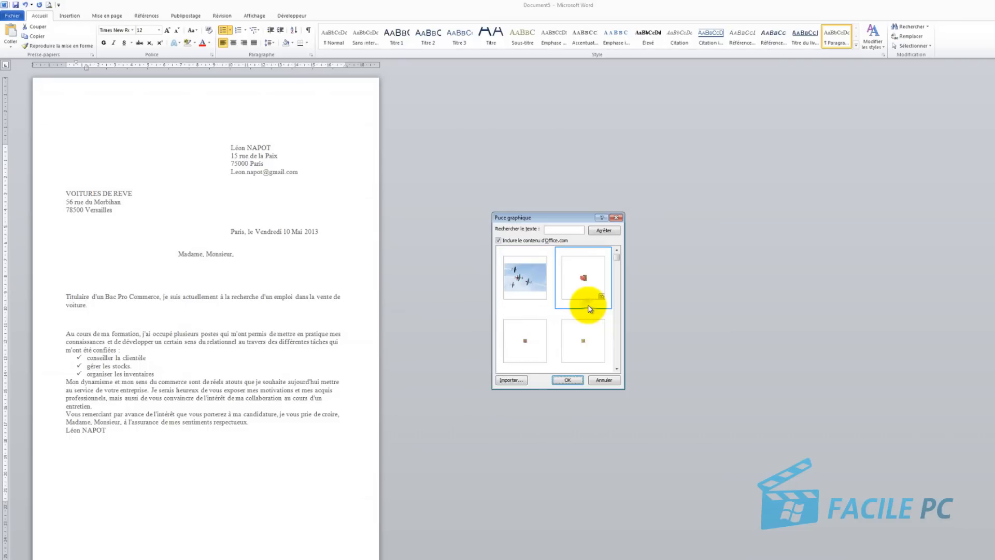
{"action": "double_click", "coordinate": [530, 278]}
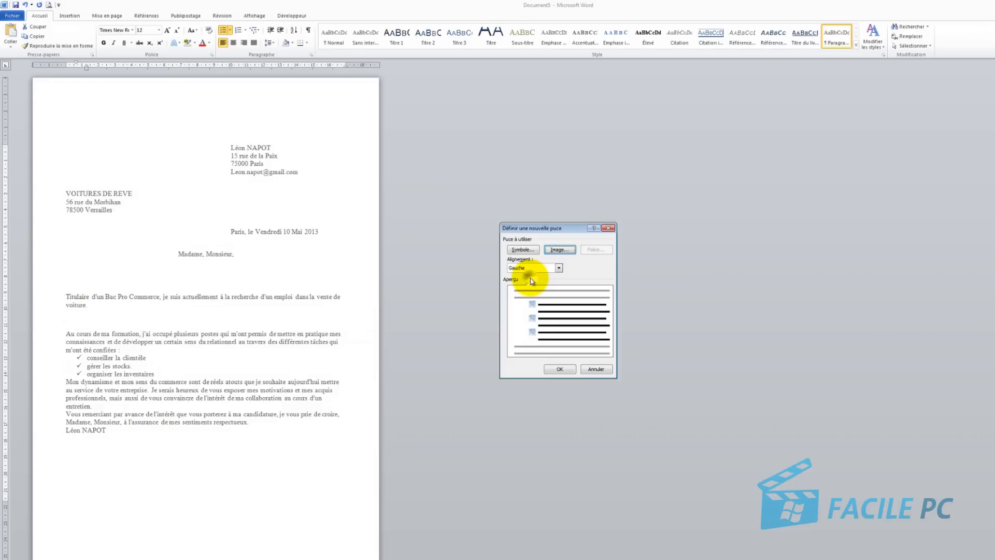
{"action": "left_click", "coordinate": [555, 370]}
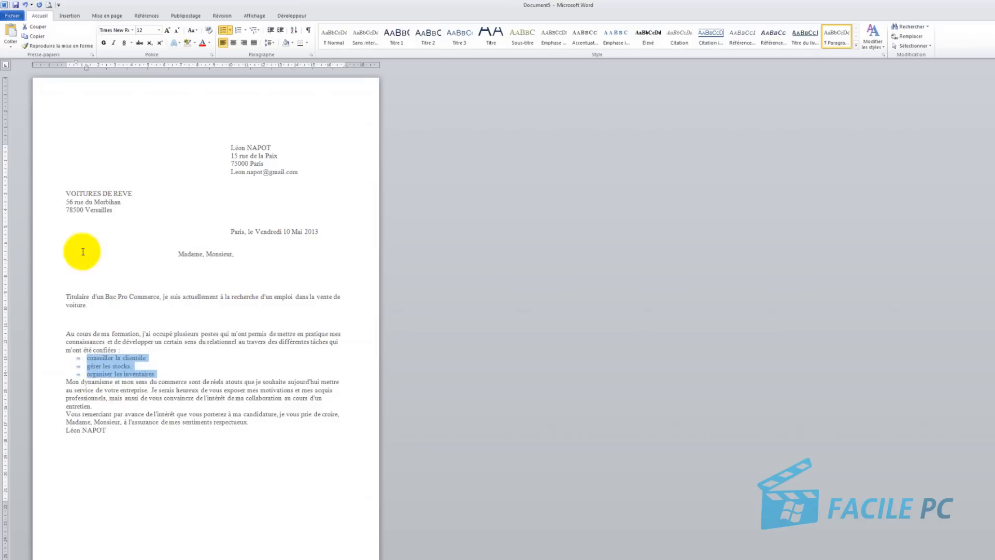
- Try centred, right and justified alignment on the bulleted task list and restore its left alignment
{"action": "left_click", "coordinate": [234, 44]}
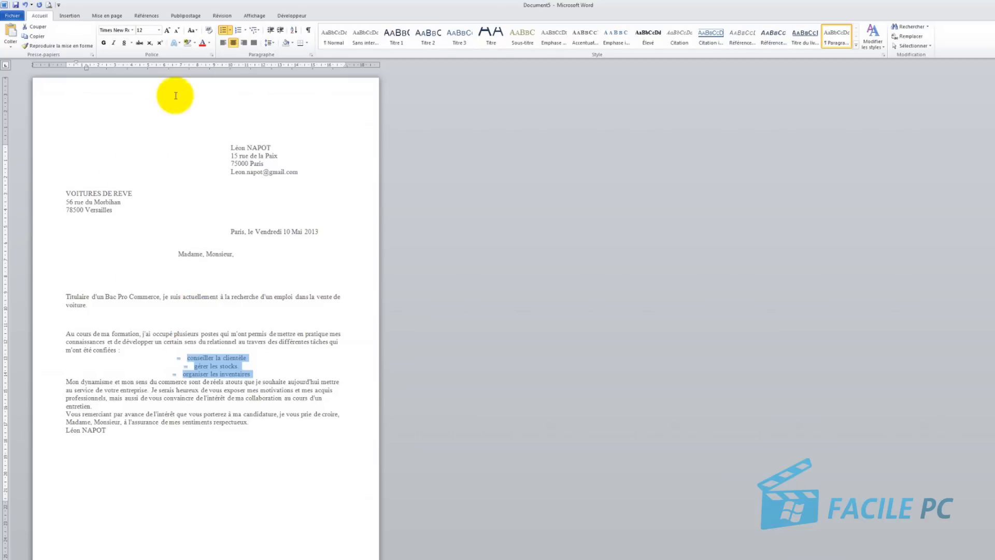
{"action": "left_click", "coordinate": [244, 43]}
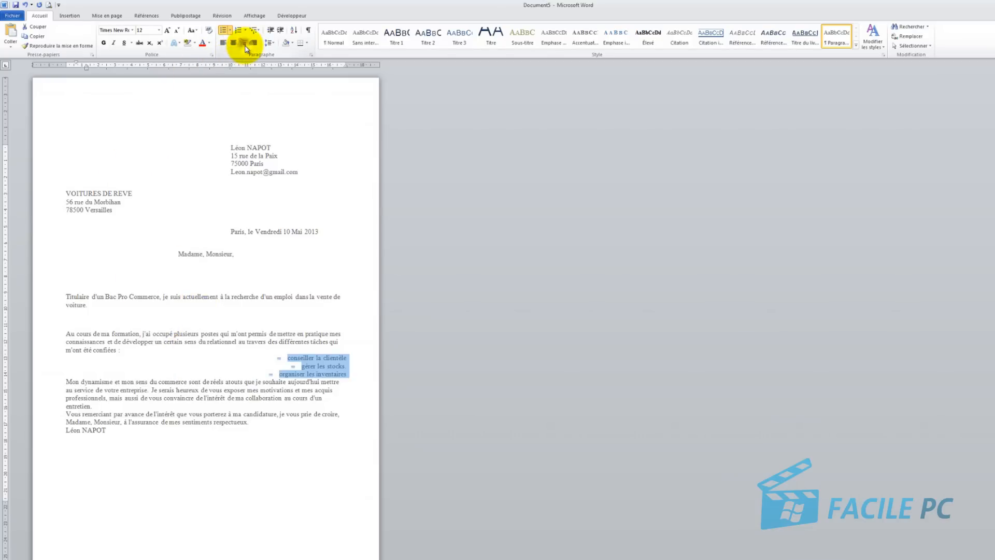
{"action": "left_click", "coordinate": [223, 45]}
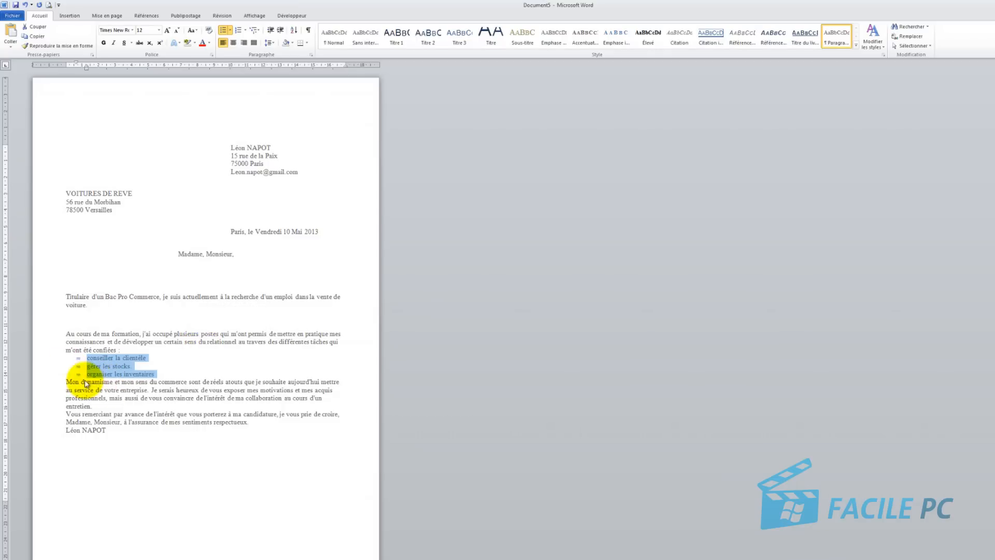
{"action": "left_click", "coordinate": [255, 45]}
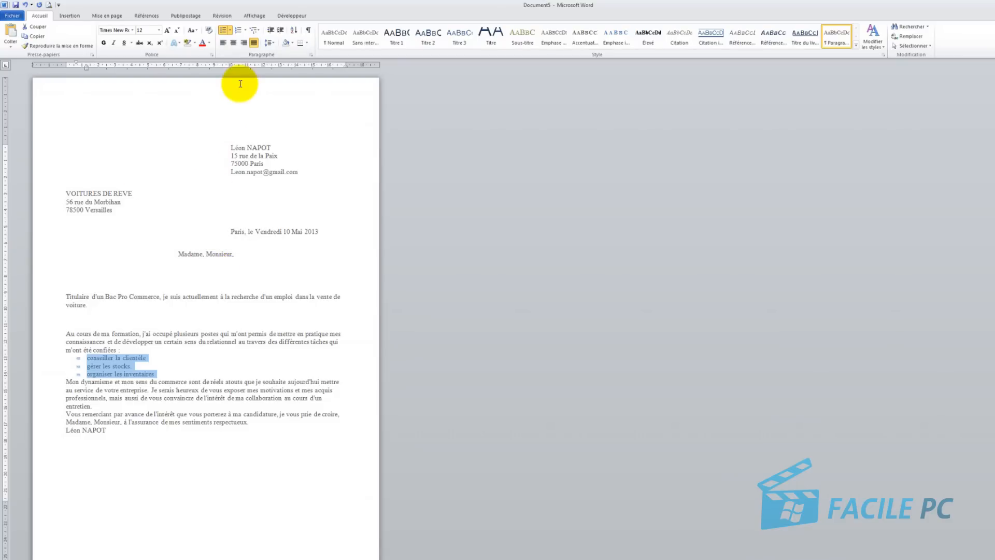
{"action": "left_click", "coordinate": [223, 43]}
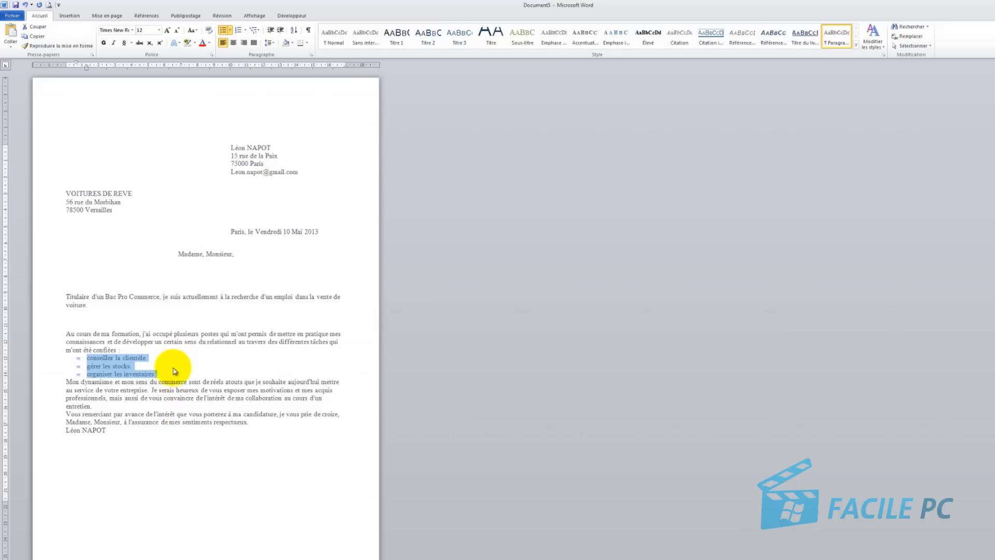
- Set the spacing after the last bulleted item, "organiser les inventaires", to 2 li
{"action": "left_click", "coordinate": [160, 375]}
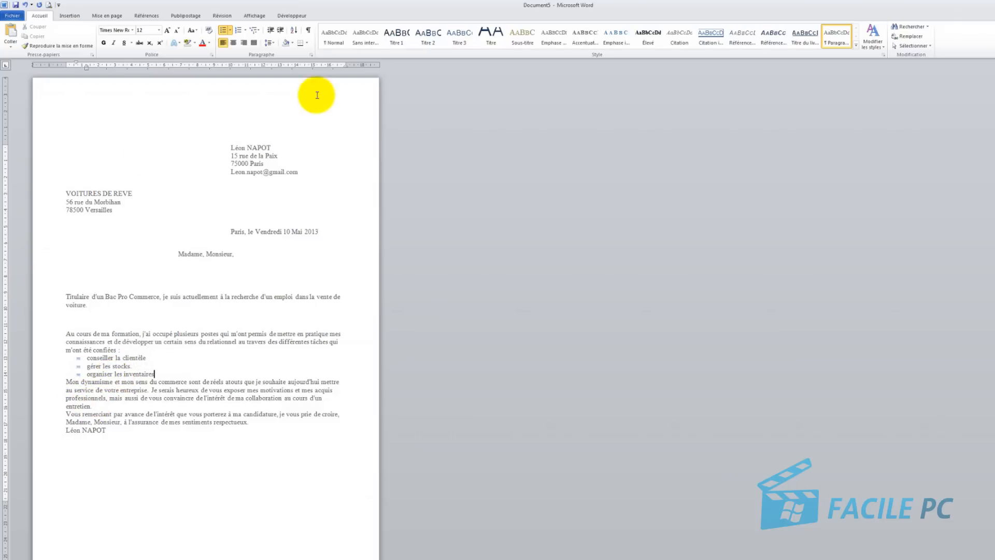
{"action": "left_click", "coordinate": [311, 55]}
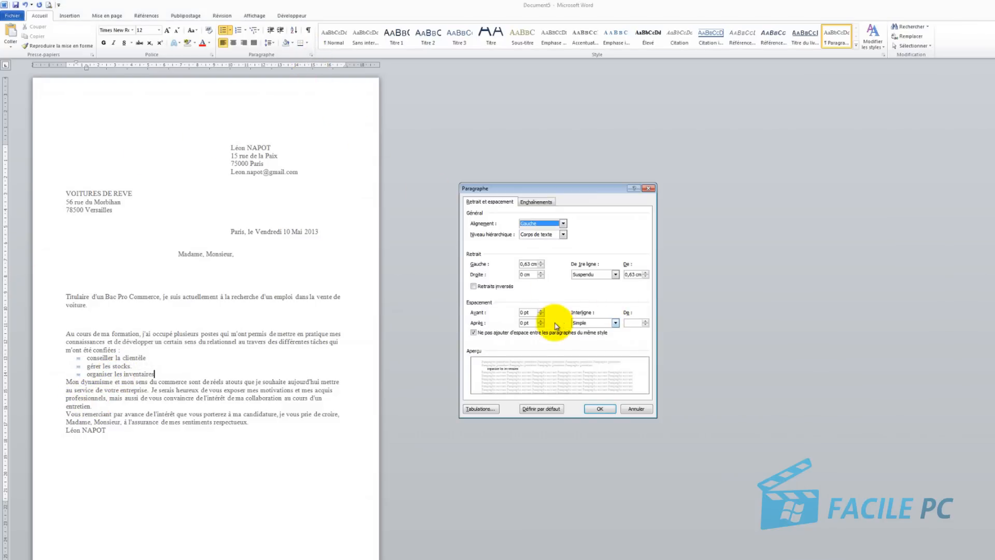
{"action": "left_click_drag", "start_coordinate": [539, 323], "coordinate": [469, 325]}
{"action": "type", "text": "2"}
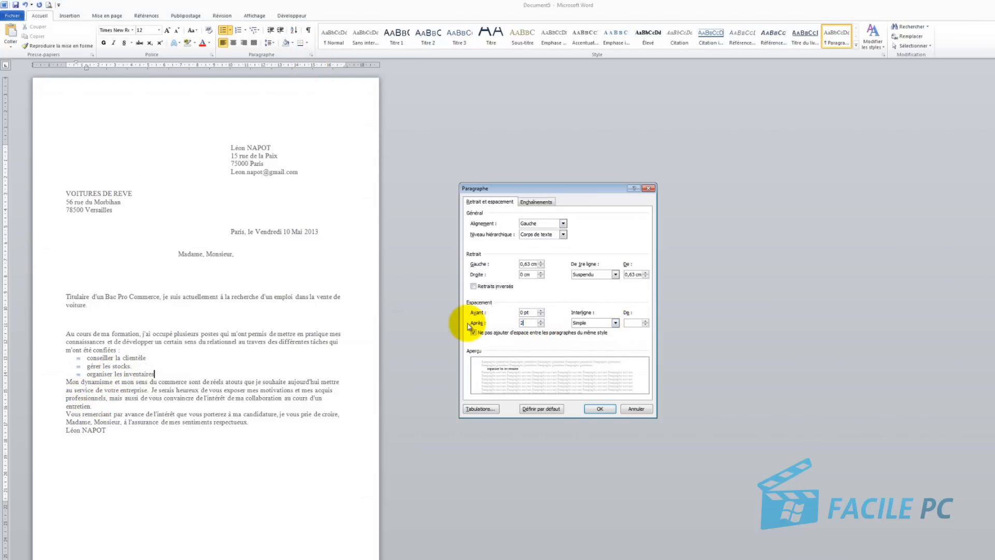
{"action": "type", "text": " li"}
{"action": "key", "text": "Return"}
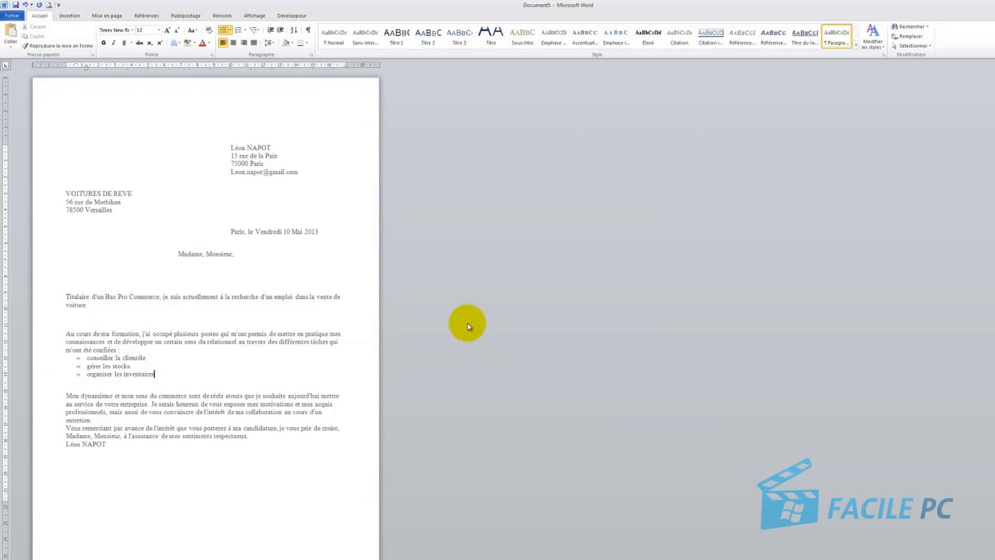
- Set the spacing after the body paragraph beginning "Mon dynamisme et mon sens du commerce" to 2 li
{"action": "left_click", "coordinate": [101, 420]}
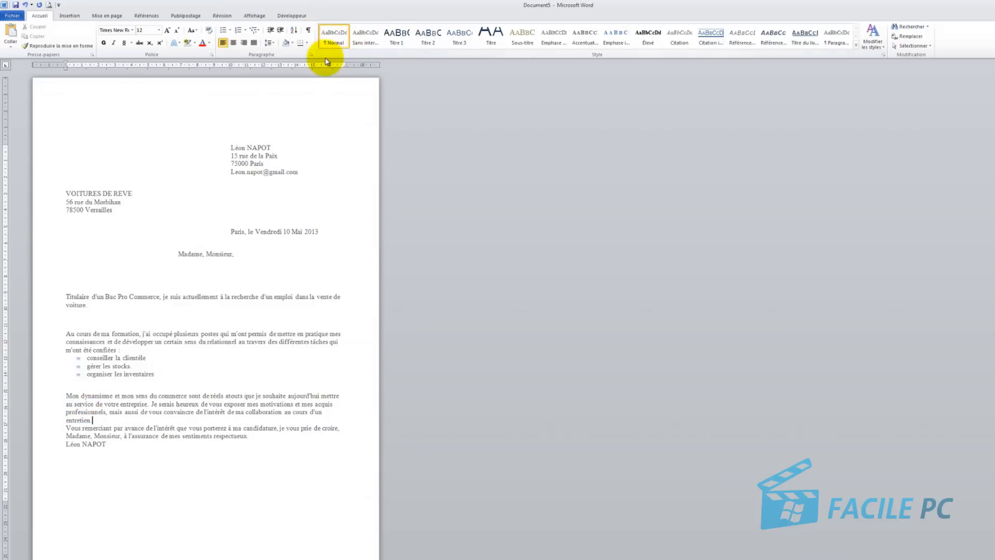
{"action": "left_click", "coordinate": [311, 54]}
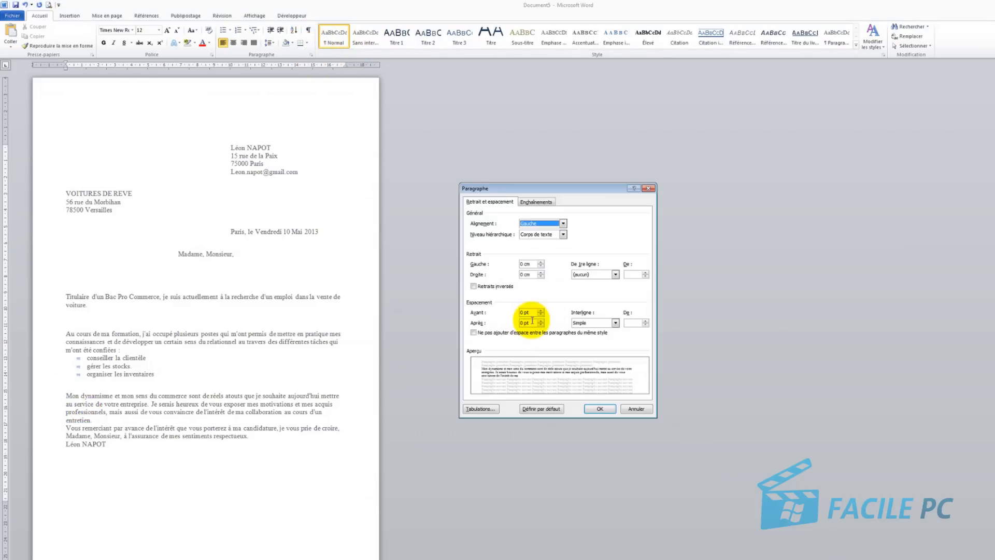
{"action": "left_click_drag", "start_coordinate": [531, 323], "coordinate": [482, 322]}
{"action": "type", "text": "2"}
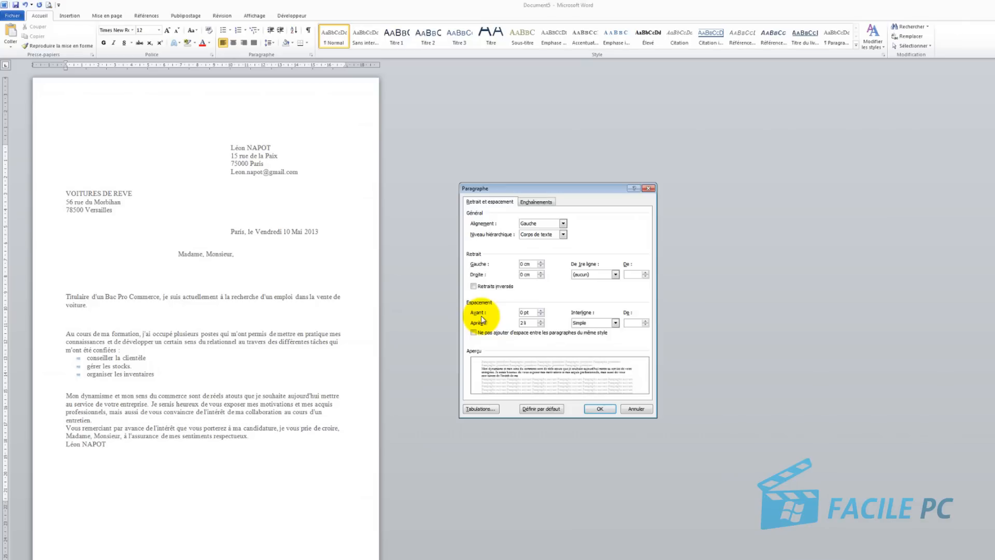
{"action": "key", "text": "Return"}
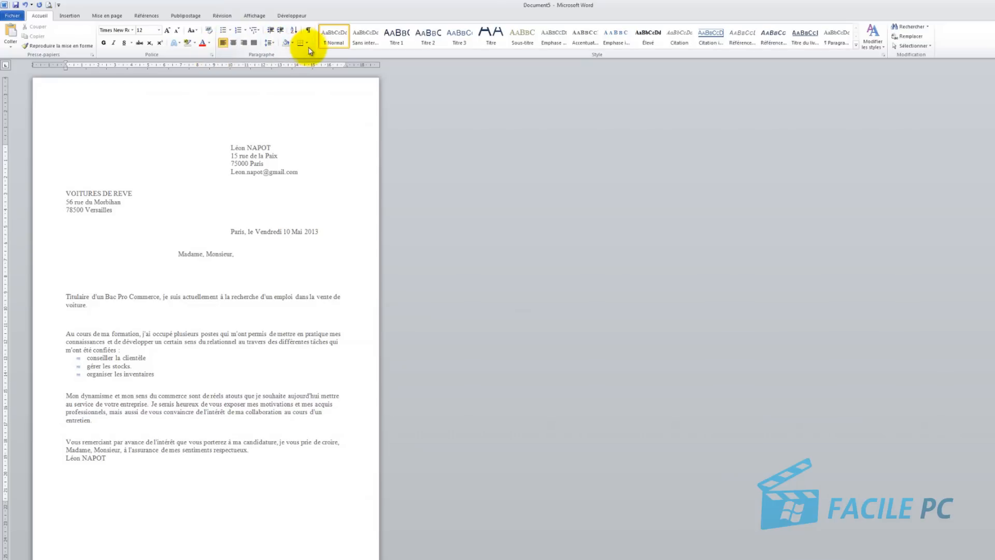
- Set the spacing after the closing paragraph beginning "Vous remerciant par avance" to 2 li
{"action": "left_click", "coordinate": [312, 56]}
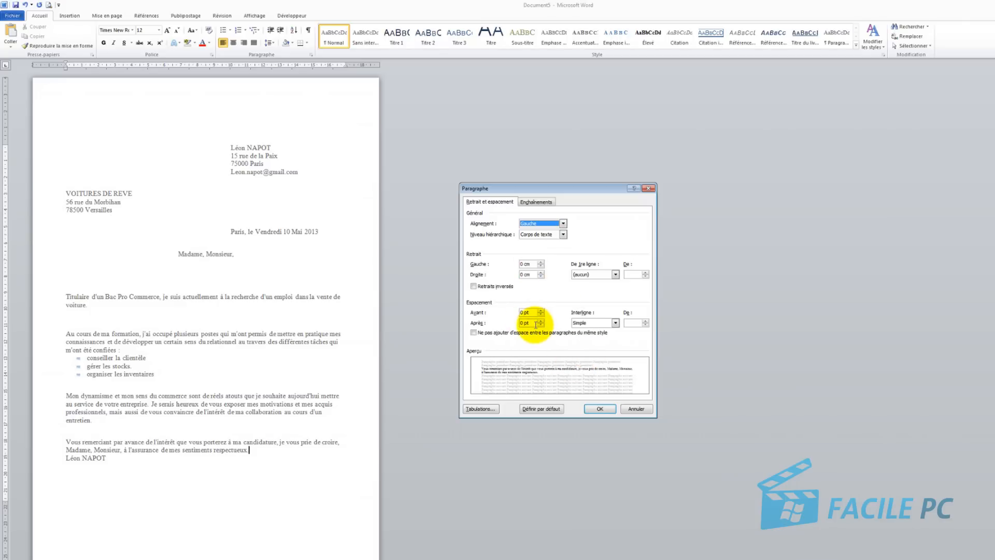
{"action": "left_click_drag", "start_coordinate": [536, 325], "coordinate": [505, 324]}
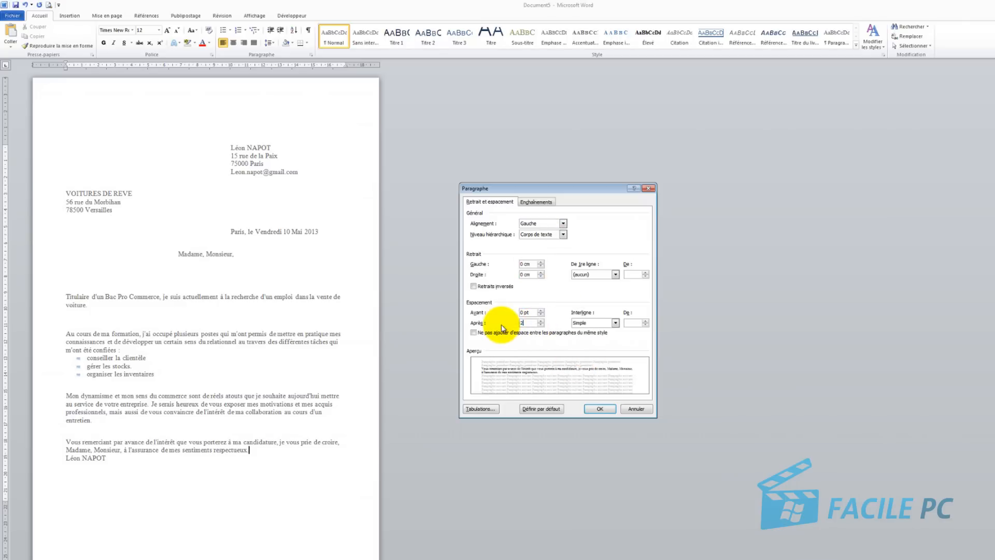
{"action": "type", "text": "2 li"}
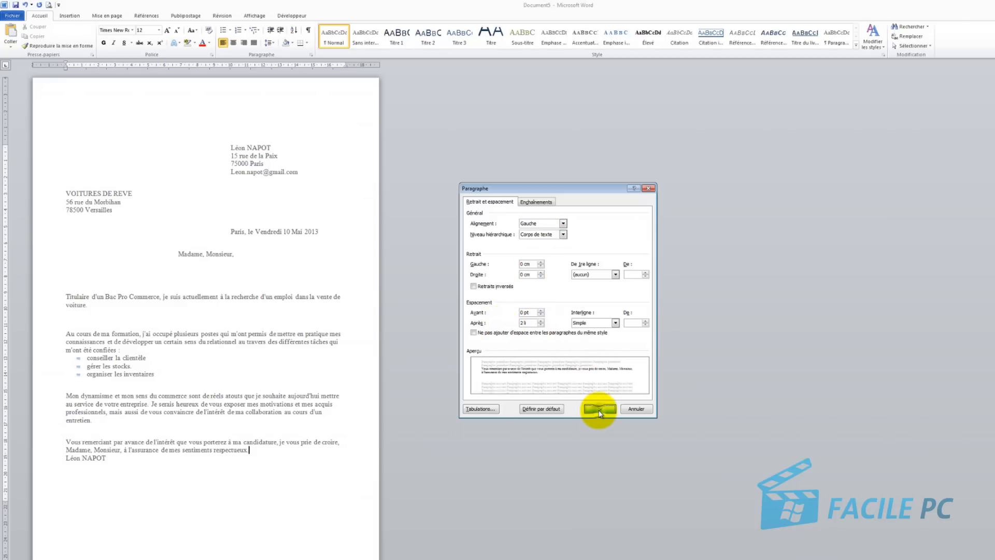
{"action": "left_click", "coordinate": [600, 409]}
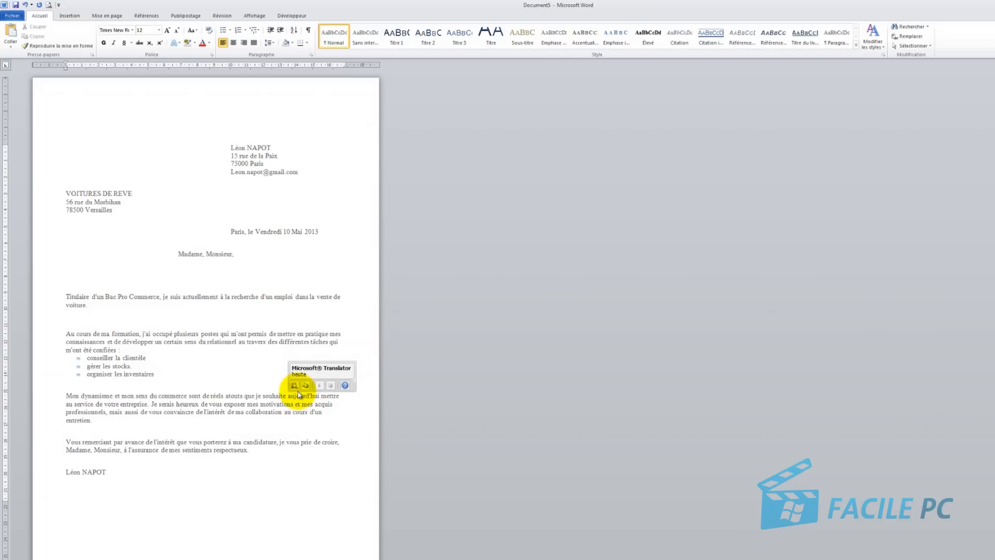
- Format the whole letter in the Arial (En-têtes) theme font at size 12, trying size 10 along the way
{"action": "key", "text": "ctrl+a"}
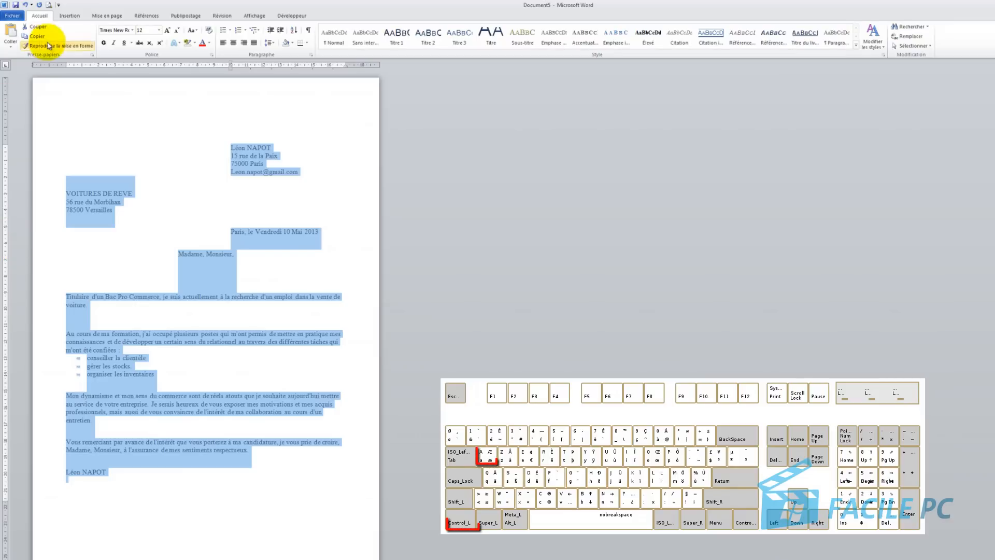
{"action": "left_click", "coordinate": [133, 30]}
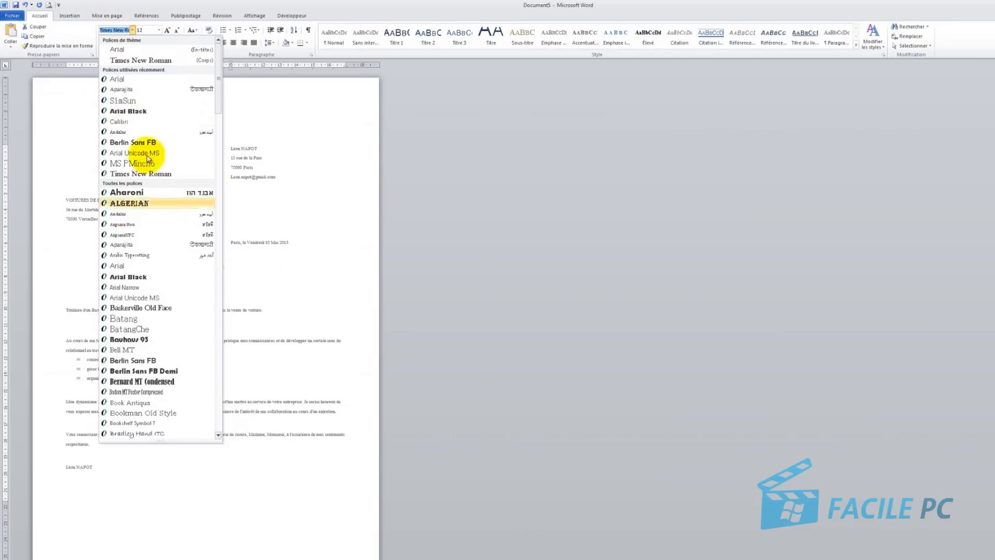
{"action": "left_click", "coordinate": [159, 30]}
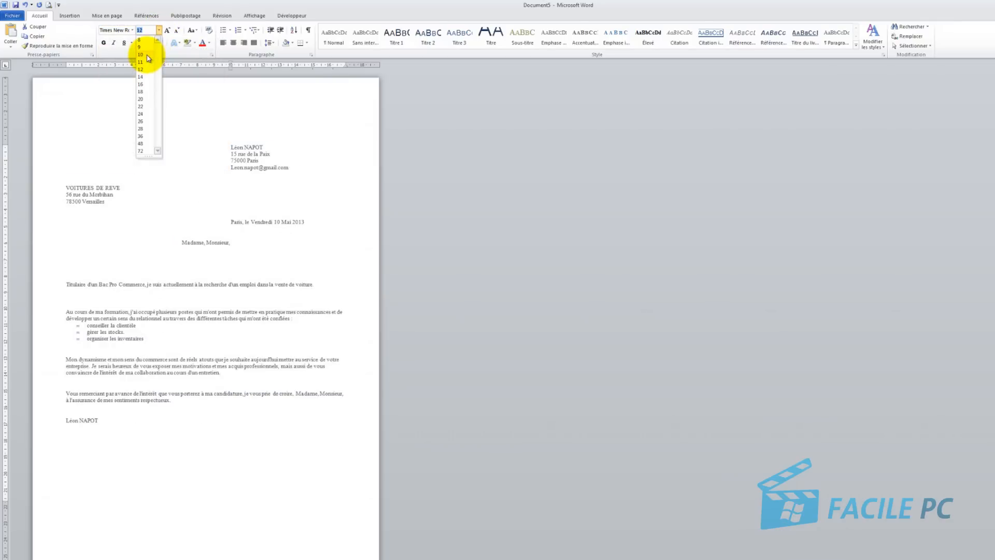
{"action": "left_click", "coordinate": [151, 54]}
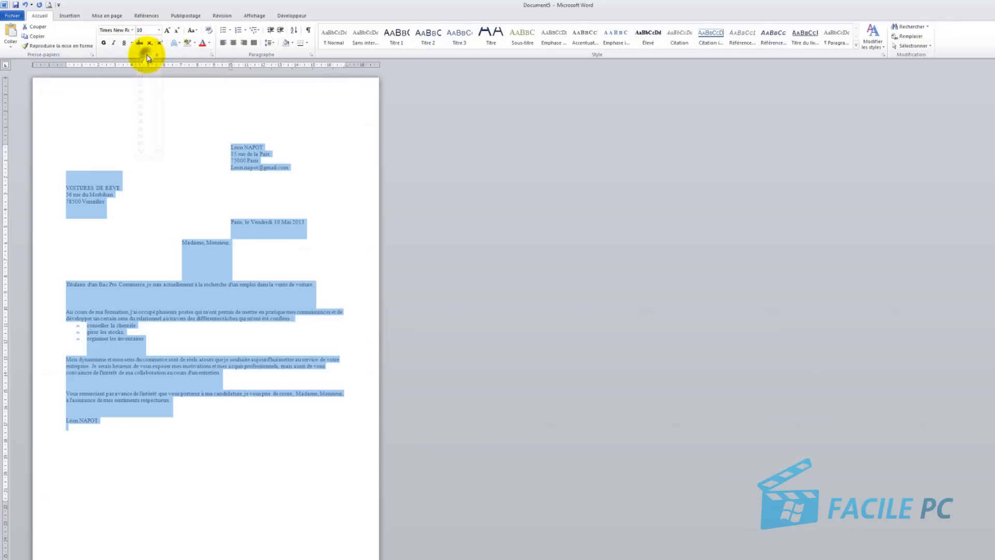
{"action": "left_click", "coordinate": [132, 30]}
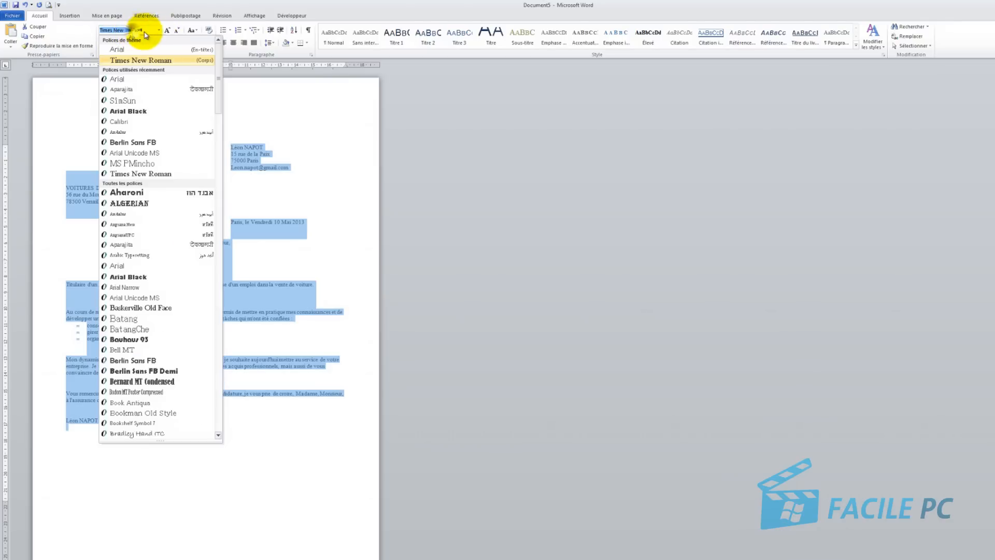
{"action": "left_click", "coordinate": [122, 50]}
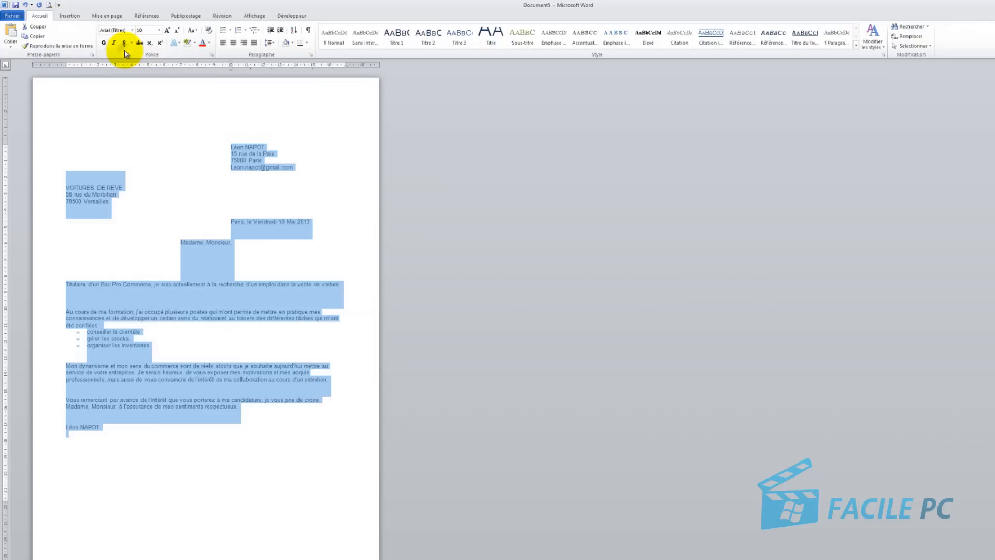
{"action": "left_click", "coordinate": [159, 30]}
{"action": "left_click", "coordinate": [146, 70]}
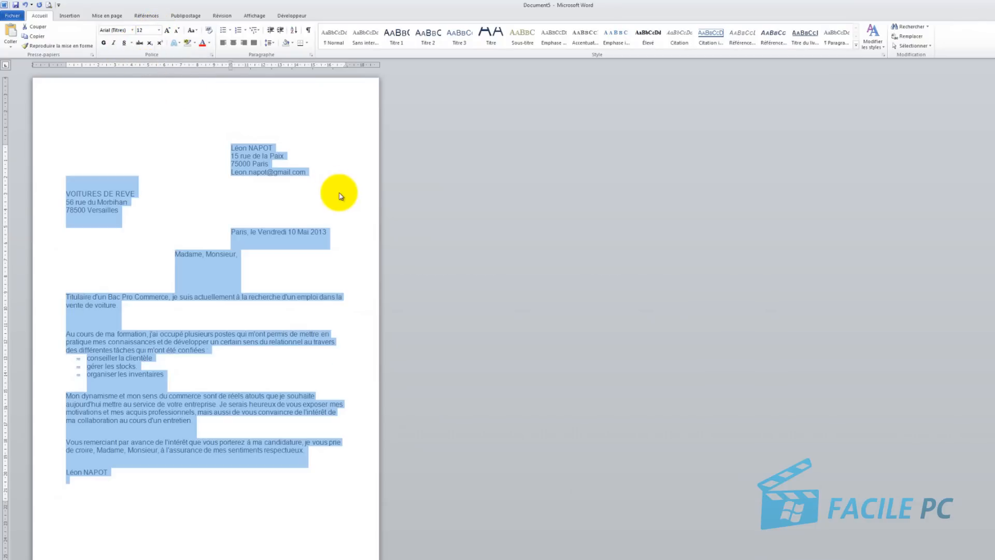
{"action": "left_click", "coordinate": [339, 175]}
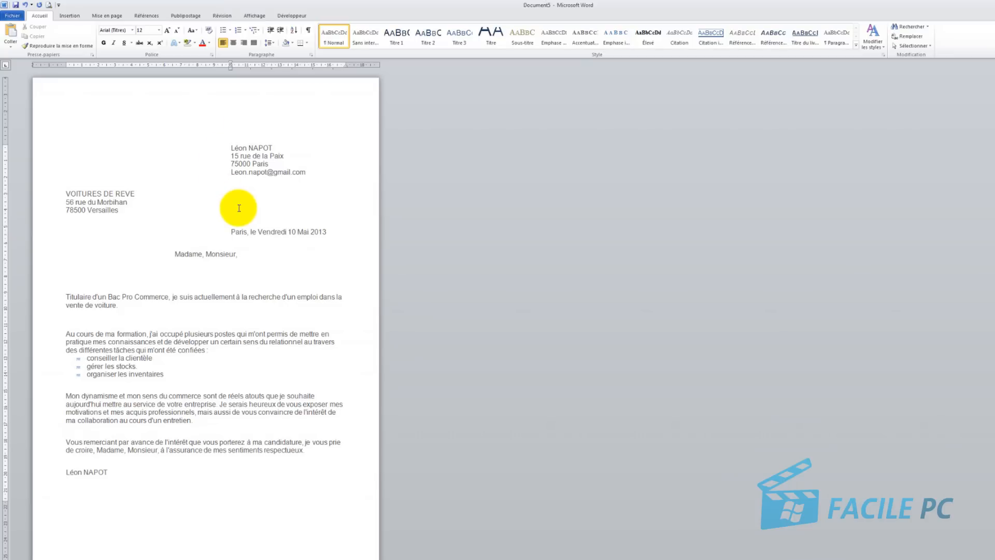
- Try justified alignment on the body paragraph beginning "Mon dynamisme et mon sens du commerce" and undo it
{"action": "key", "text": "ctrl+z"}
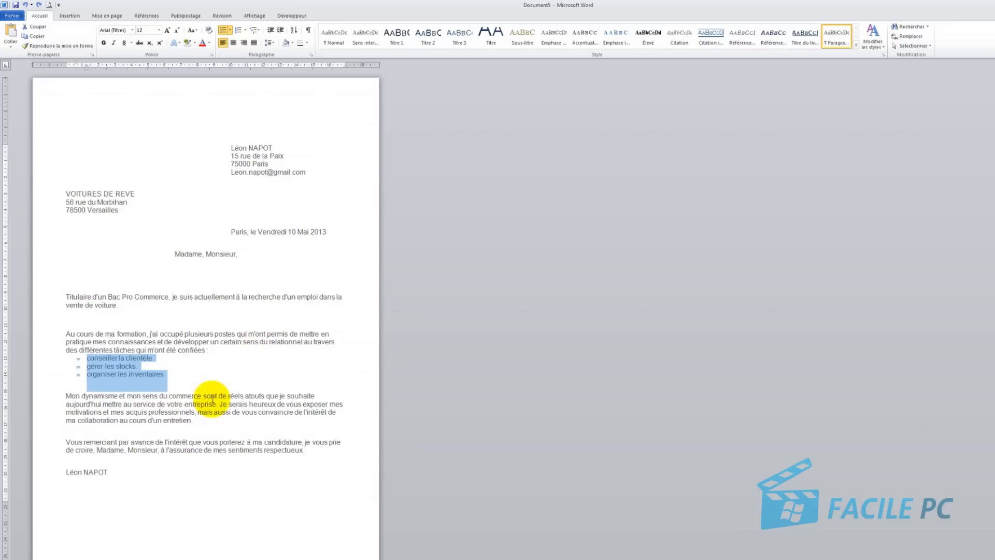
{"action": "left_click_drag", "start_coordinate": [200, 421], "coordinate": [56, 396]}
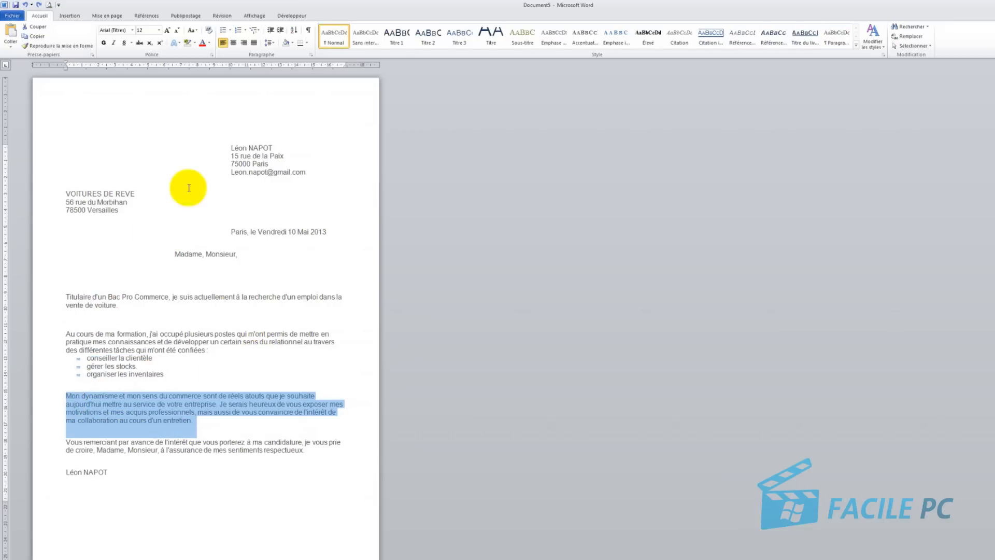
{"action": "left_click", "coordinate": [255, 43]}
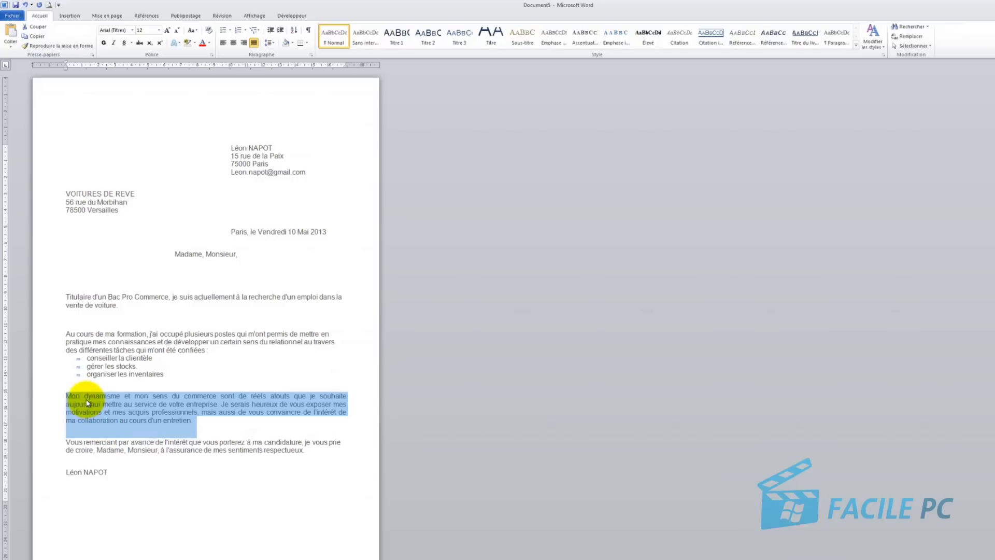
{"action": "left_click", "coordinate": [218, 429]}
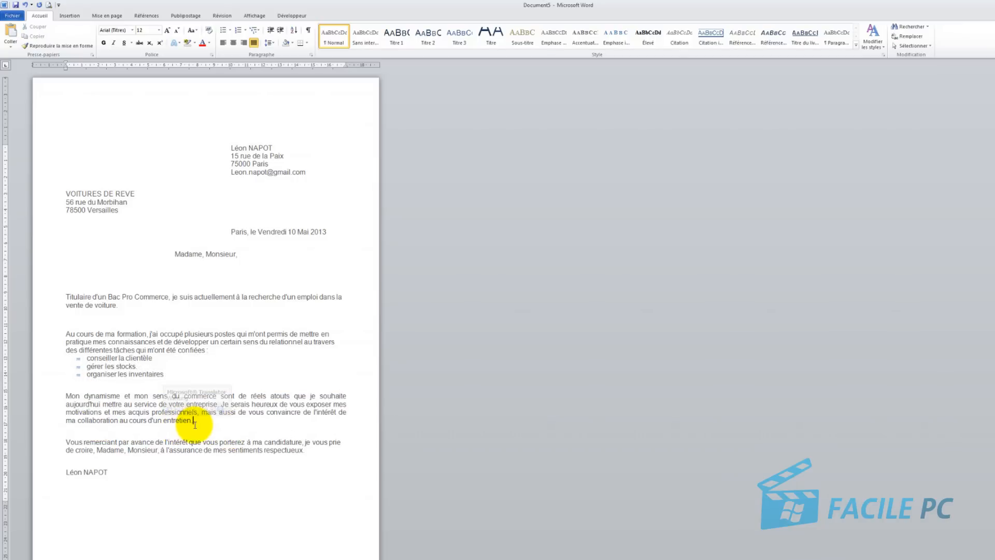
{"action": "left_click_drag", "start_coordinate": [201, 422], "coordinate": [67, 398]}
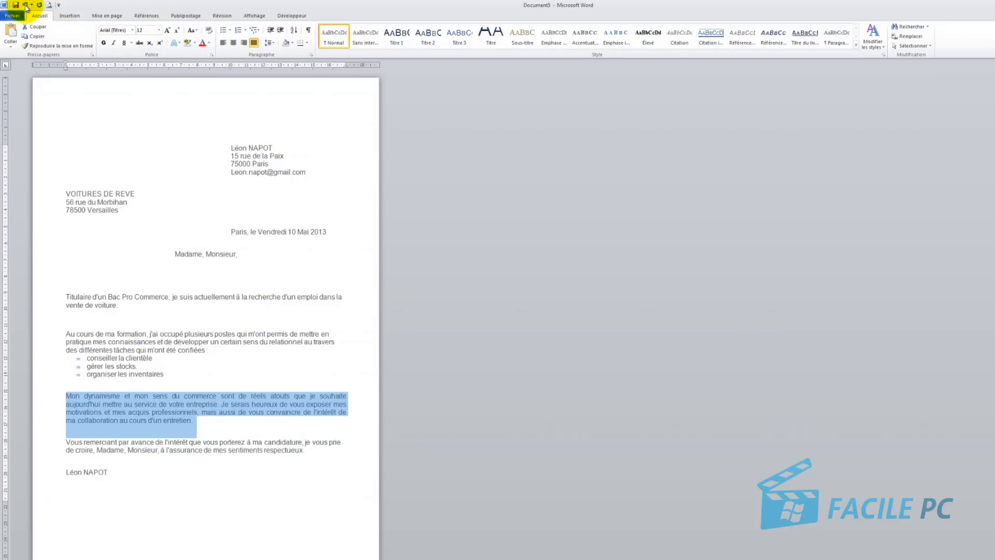
{"action": "left_click", "coordinate": [25, 7]}
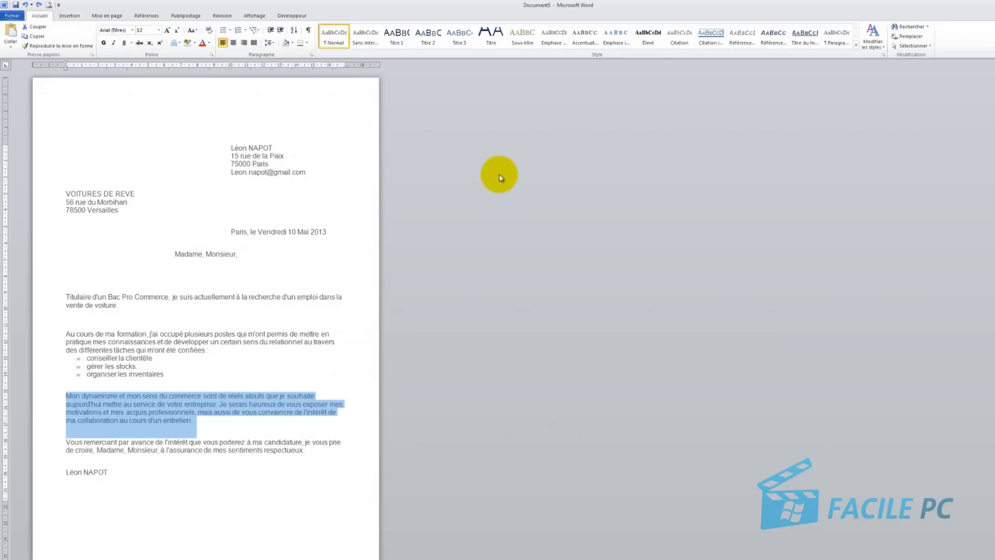